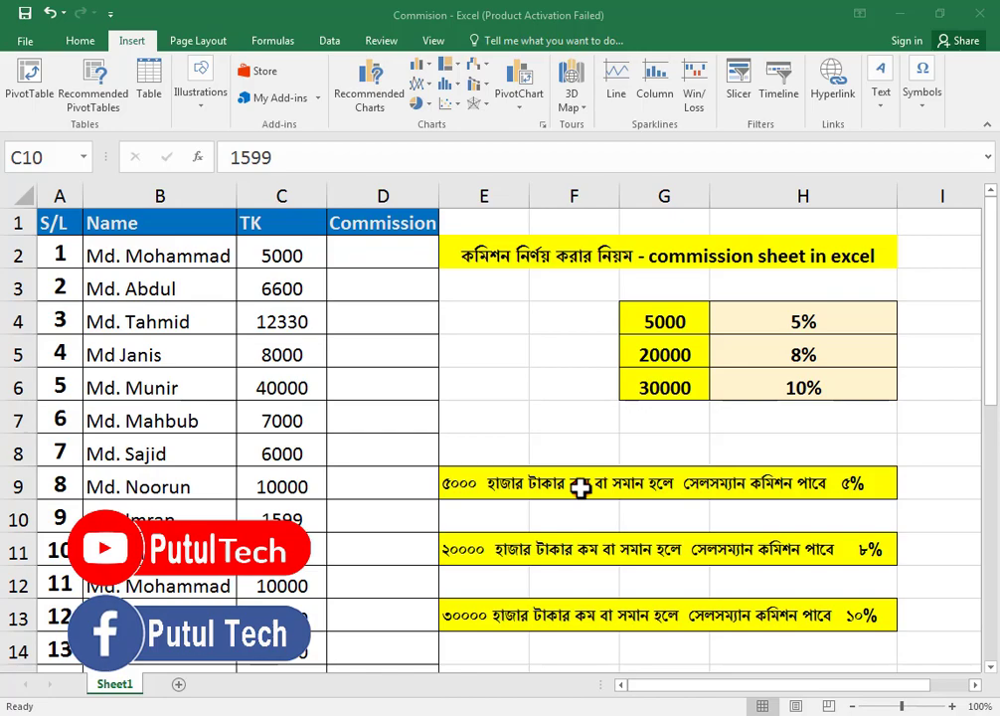
Select the 5% commission rule row beside the rate table, then deselect it
{"action": "left_click", "coordinate": [579, 485]}
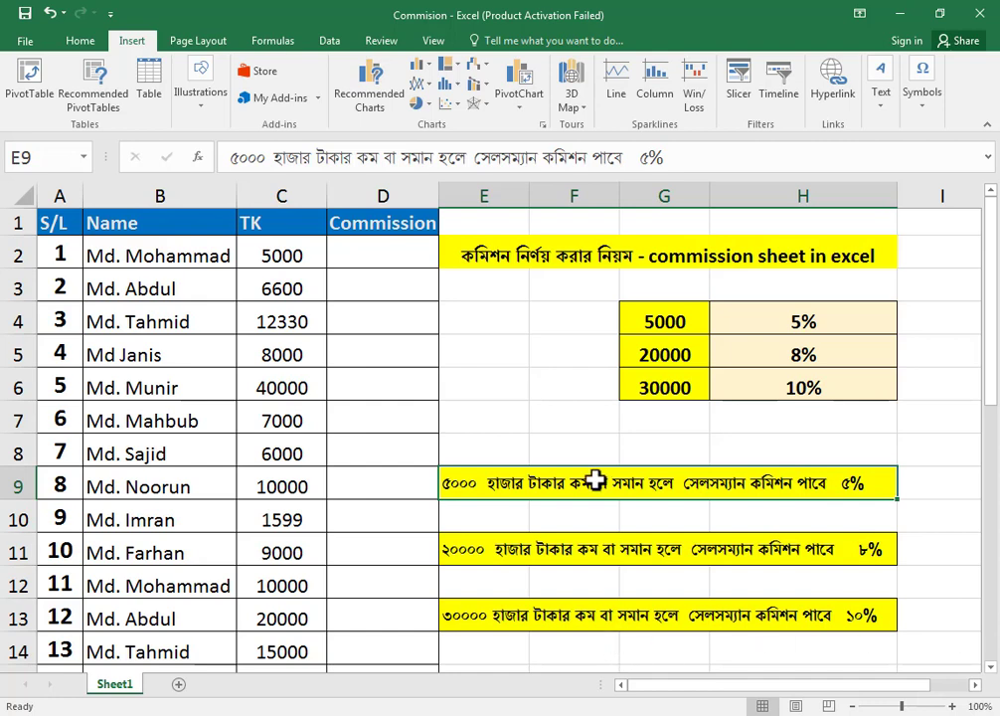
{"action": "left_click", "coordinate": [587, 449]}
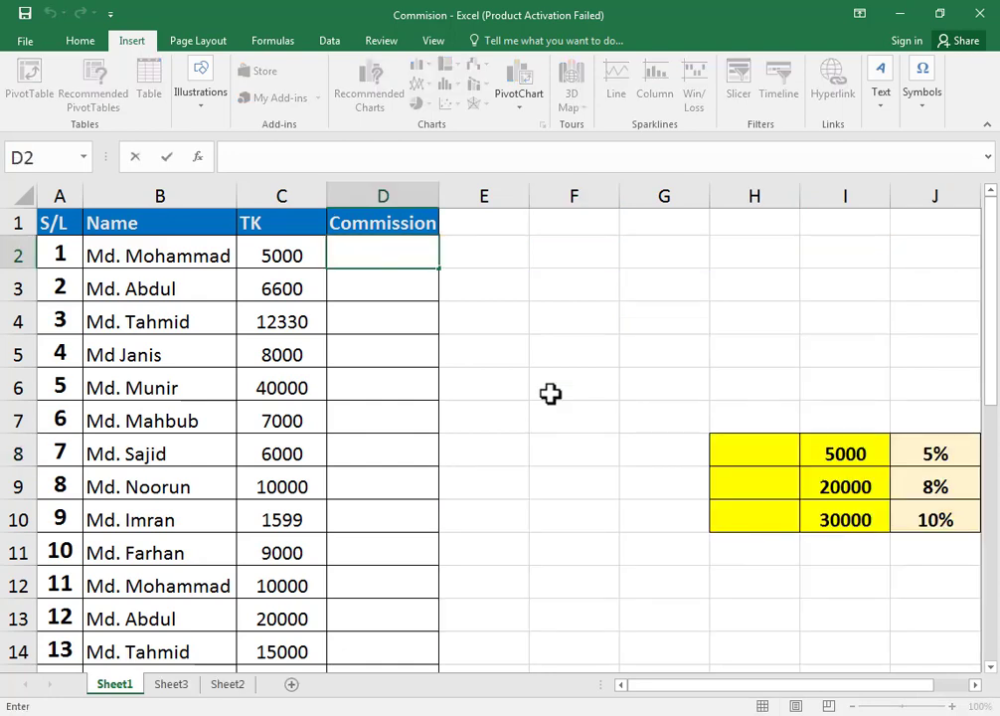
In D2, start the formula =IF(C2<=5000,C2*5%, for the 5% tier
{"action": "type", "text": "="}
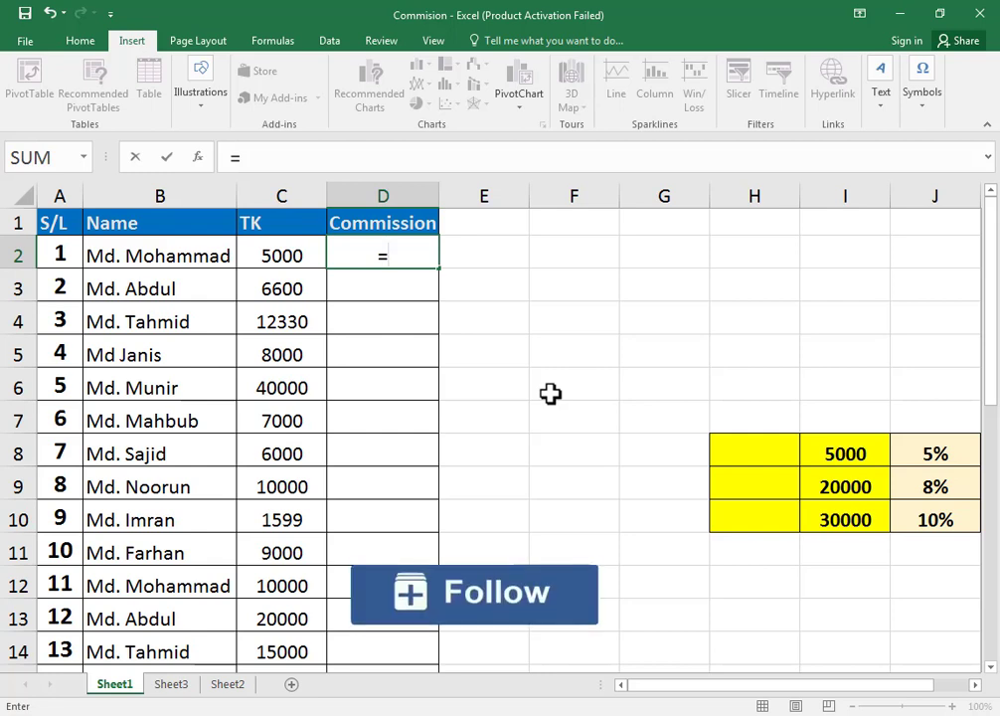
{"action": "type", "text": "i"}
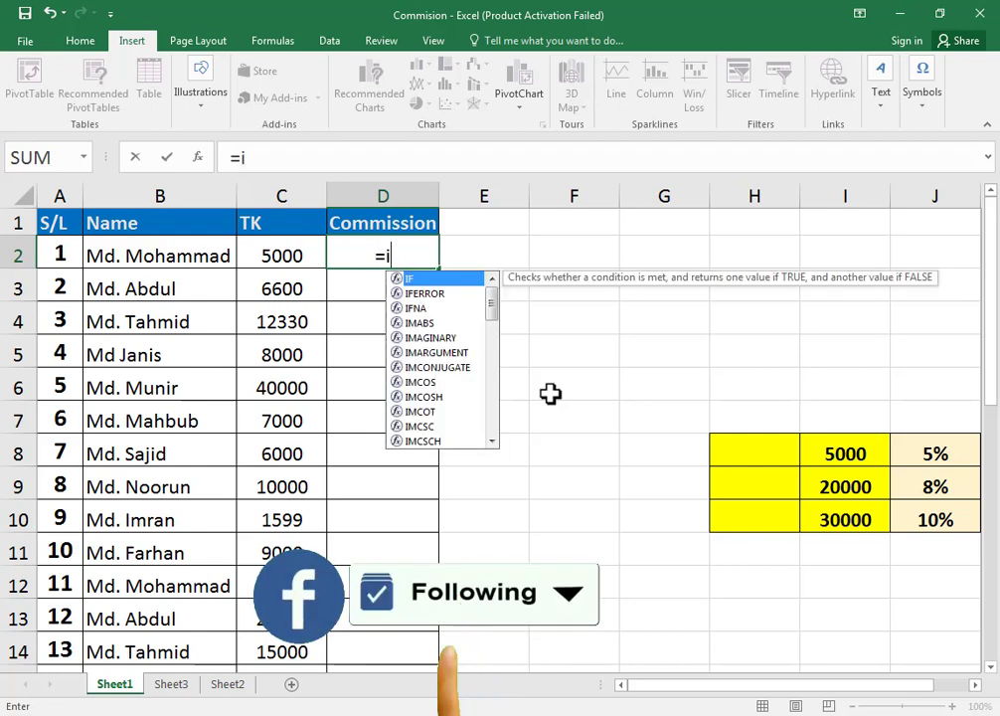
{"action": "type", "text": "f"}
{"action": "key", "text": "Tab"}
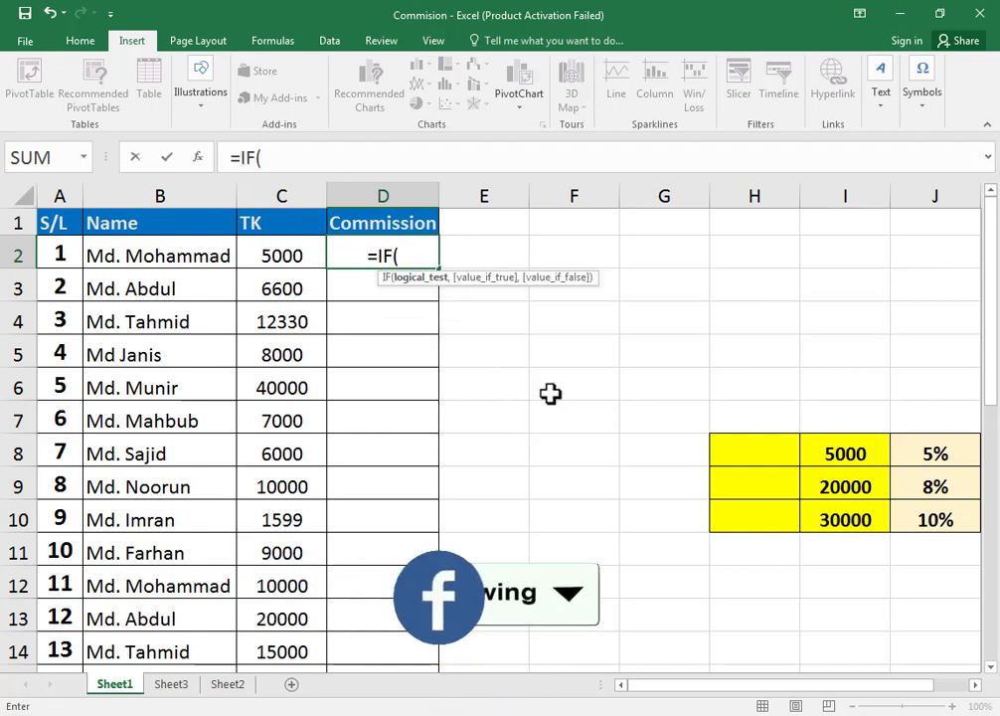
{"action": "left_click", "coordinate": [295, 253]}
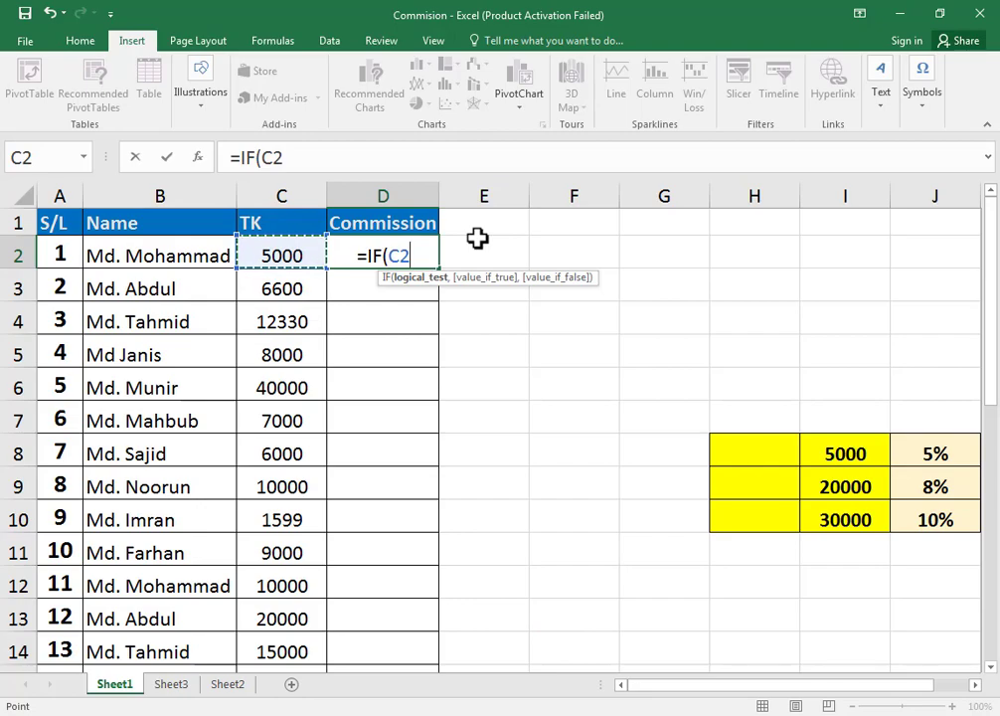
{"action": "type", "text": "<"}
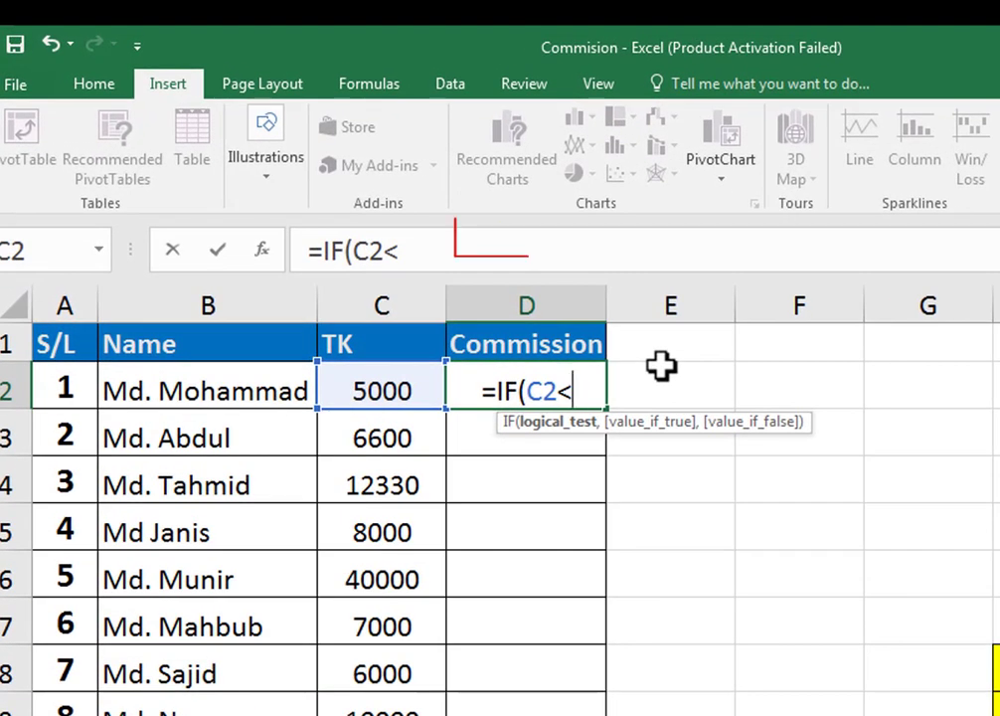
{"action": "type", "text": "="}
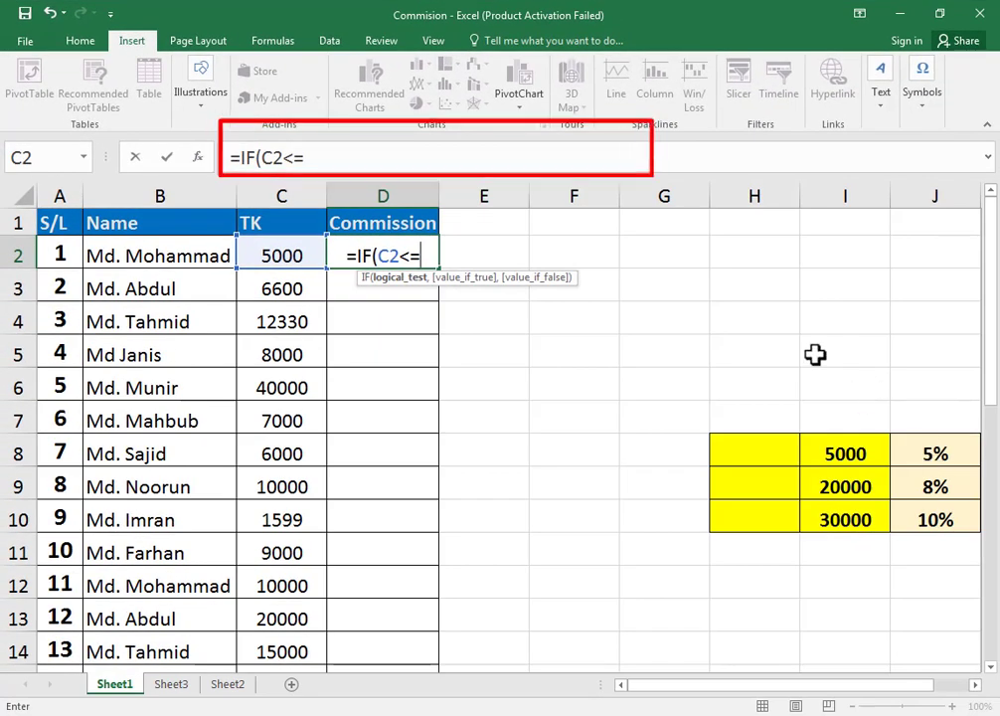
{"action": "type", "text": "5000"}
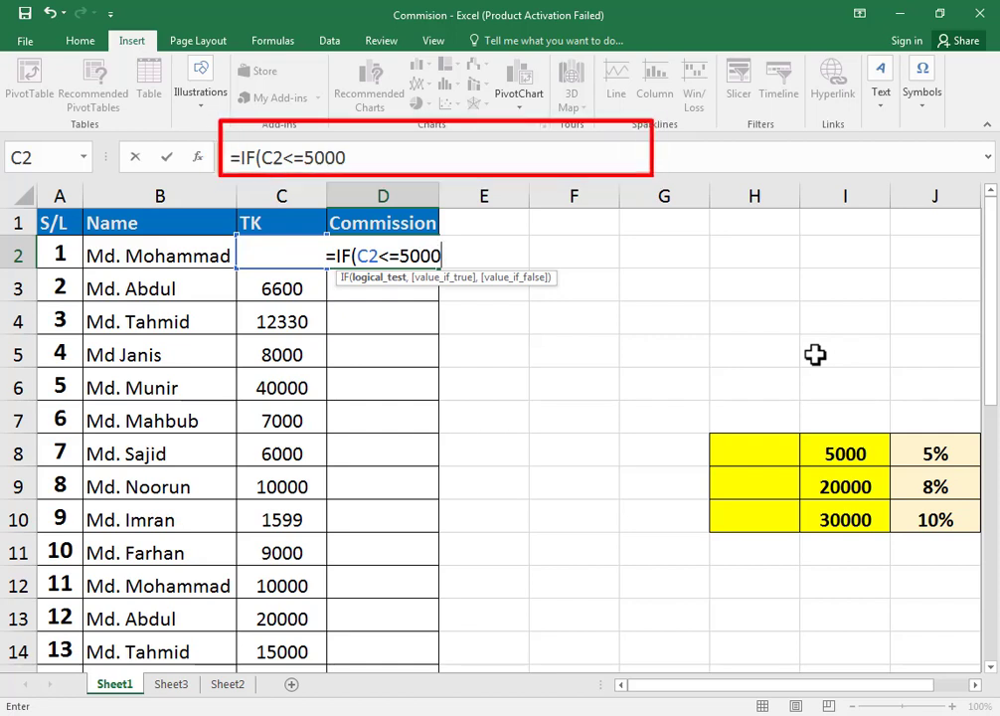
{"action": "type", "text": ","}
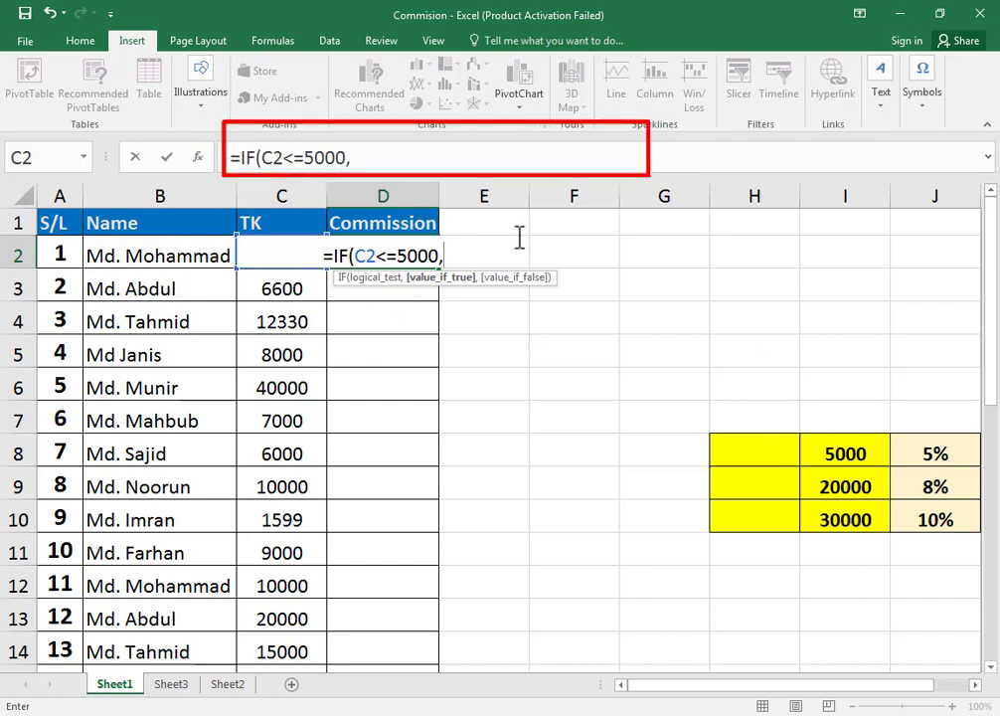
{"action": "type", "text": "c2"}
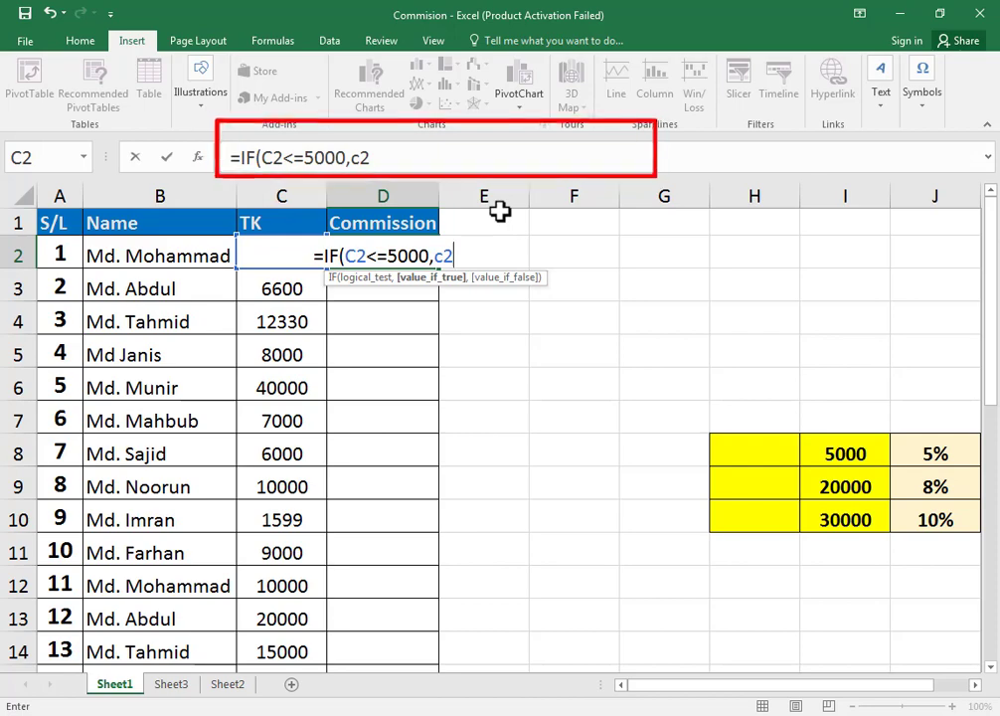
{"action": "type", "text": "*"}
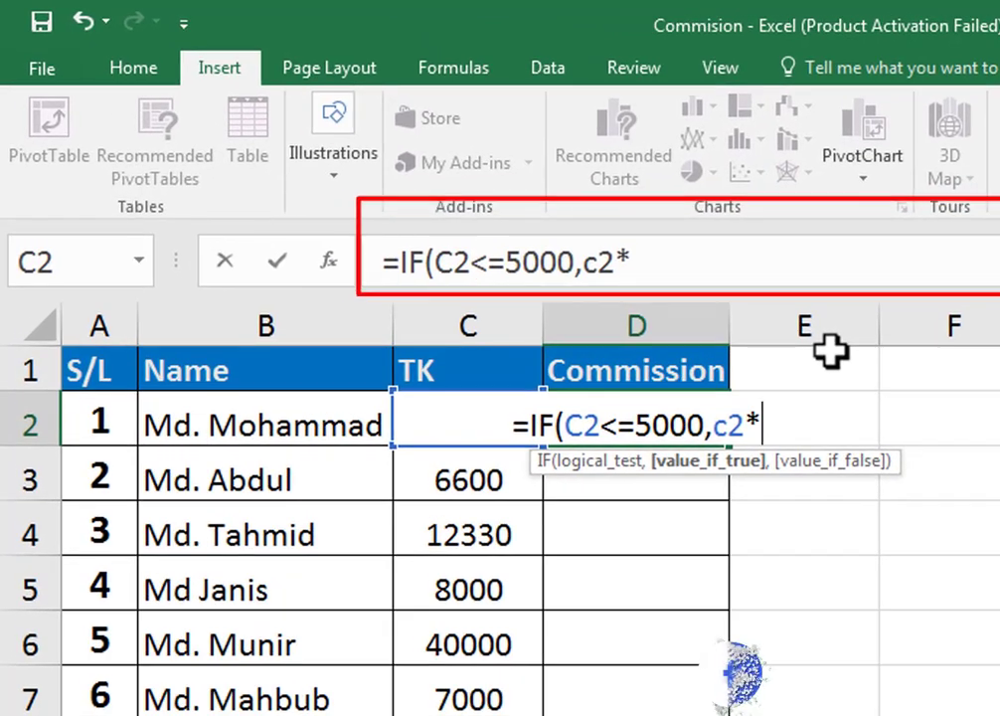
{"action": "type", "text": "5"}
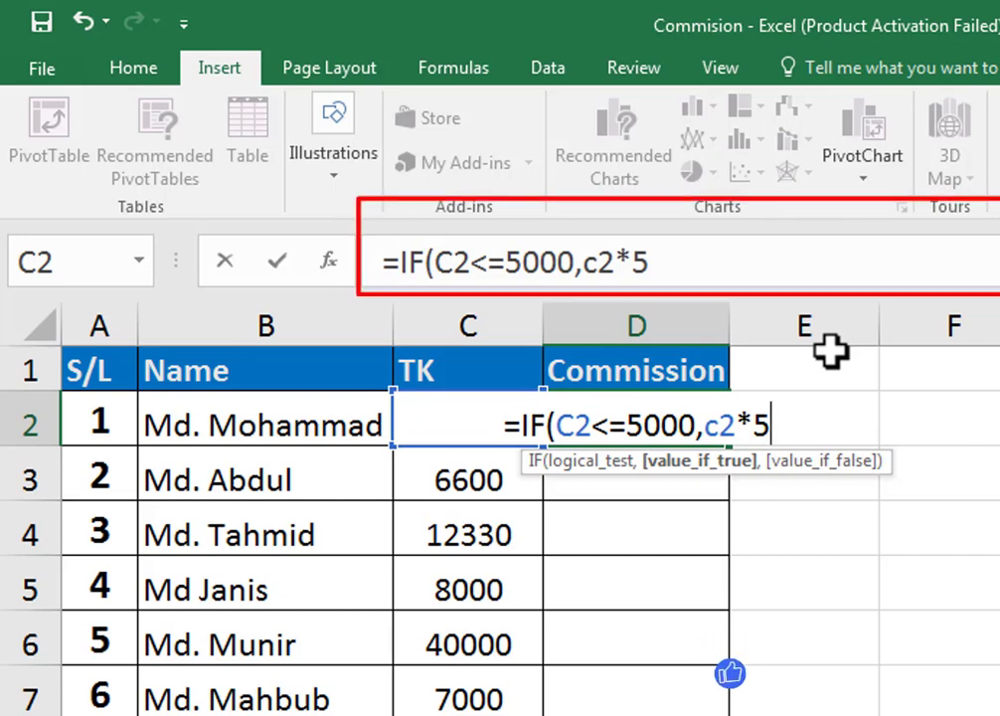
{"action": "type", "text": "%"}
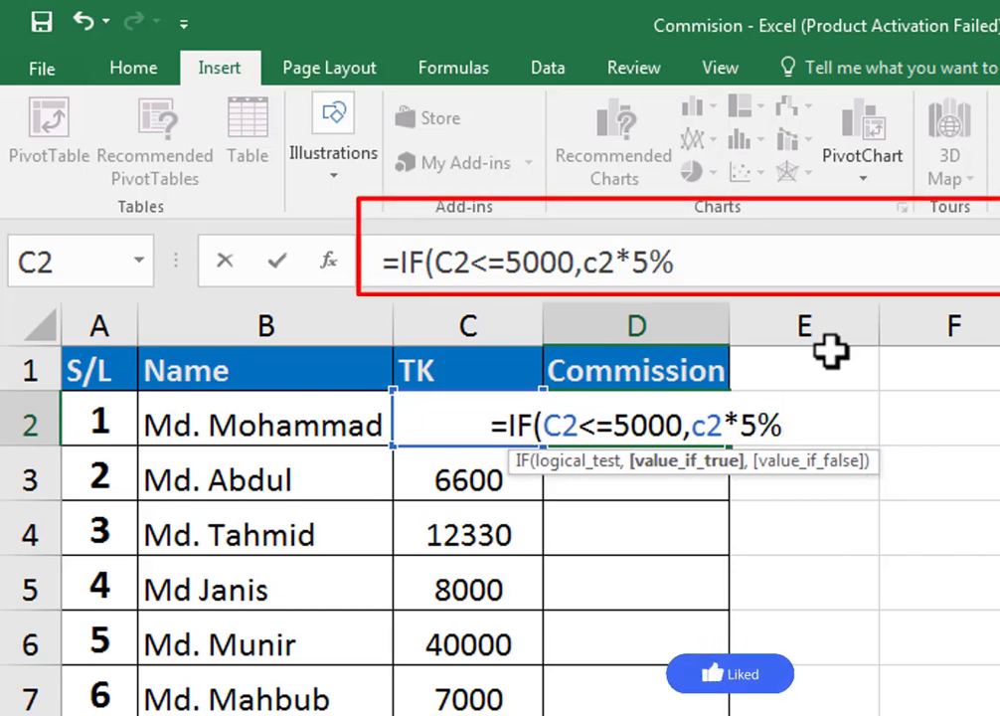
{"action": "type", "text": ","}
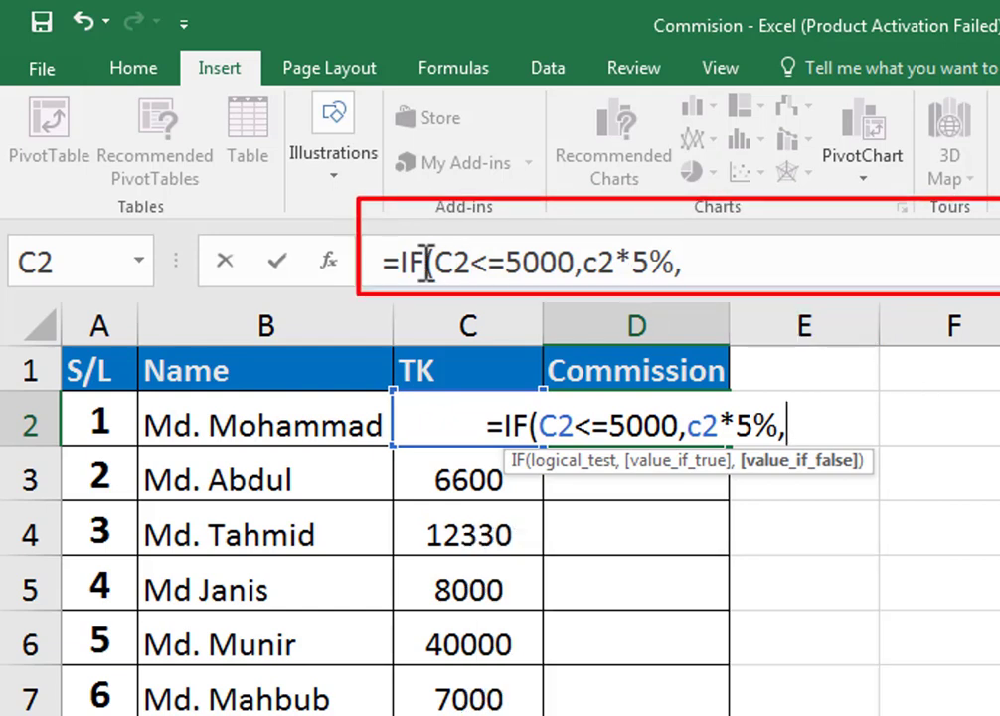
Return the cursor to the formula's end and open a nested IF( for the next tier
{"action": "left_click", "coordinate": [748, 259]}
{"action": "left_click_drag", "start_coordinate": [748, 259], "coordinate": [380, 264]}
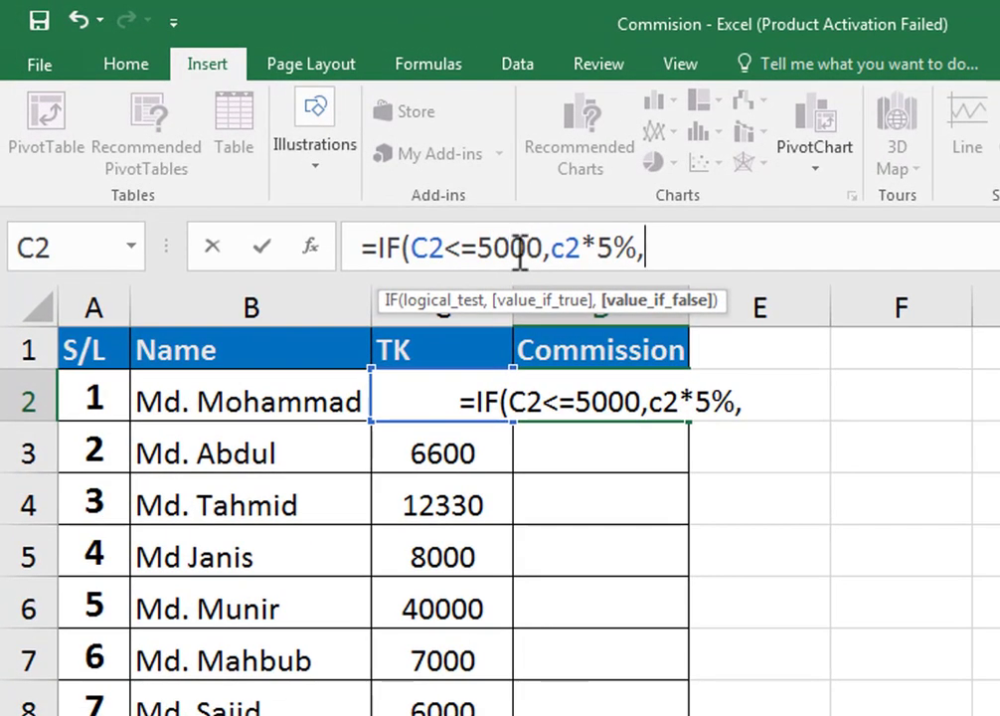
{"action": "left_click", "coordinate": [418, 393]}
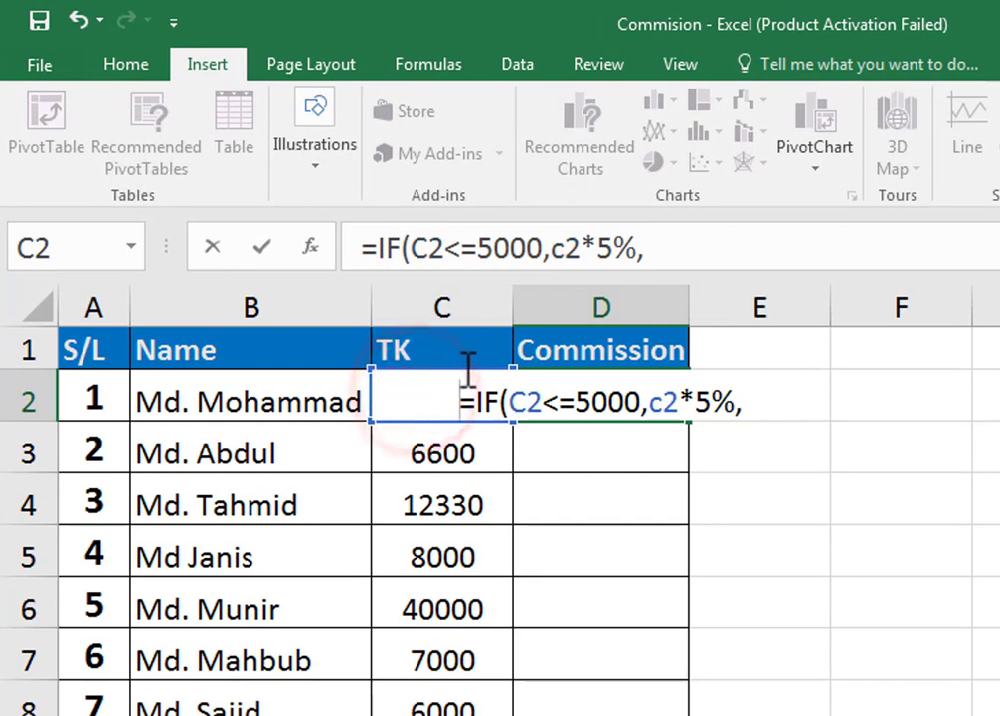
{"action": "left_click", "coordinate": [418, 380]}
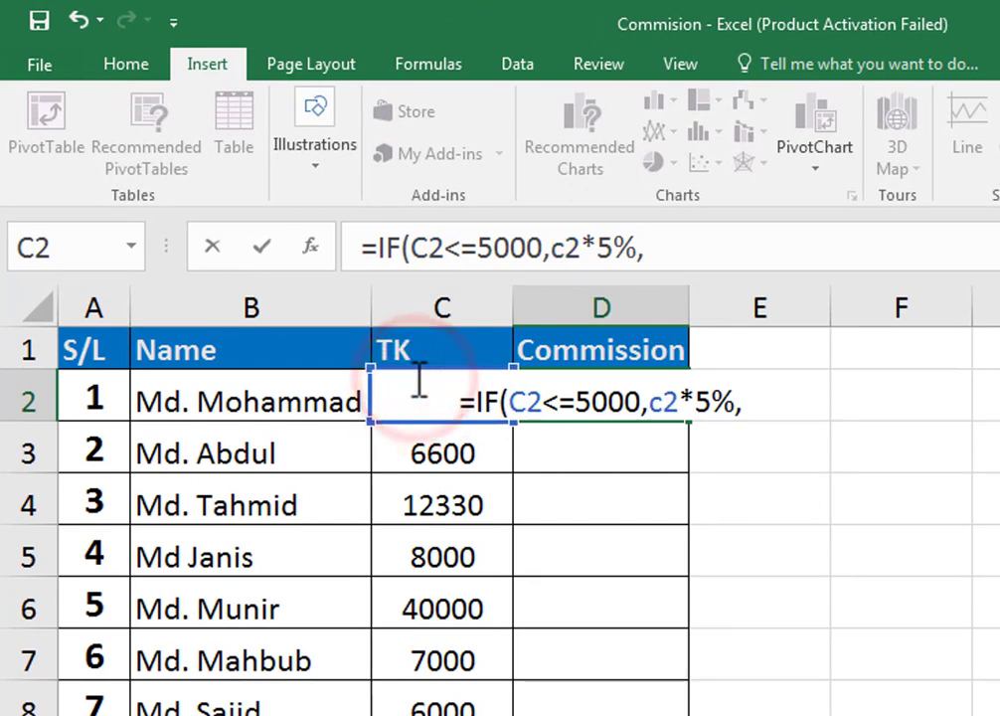
{"action": "left_click", "coordinate": [774, 402]}
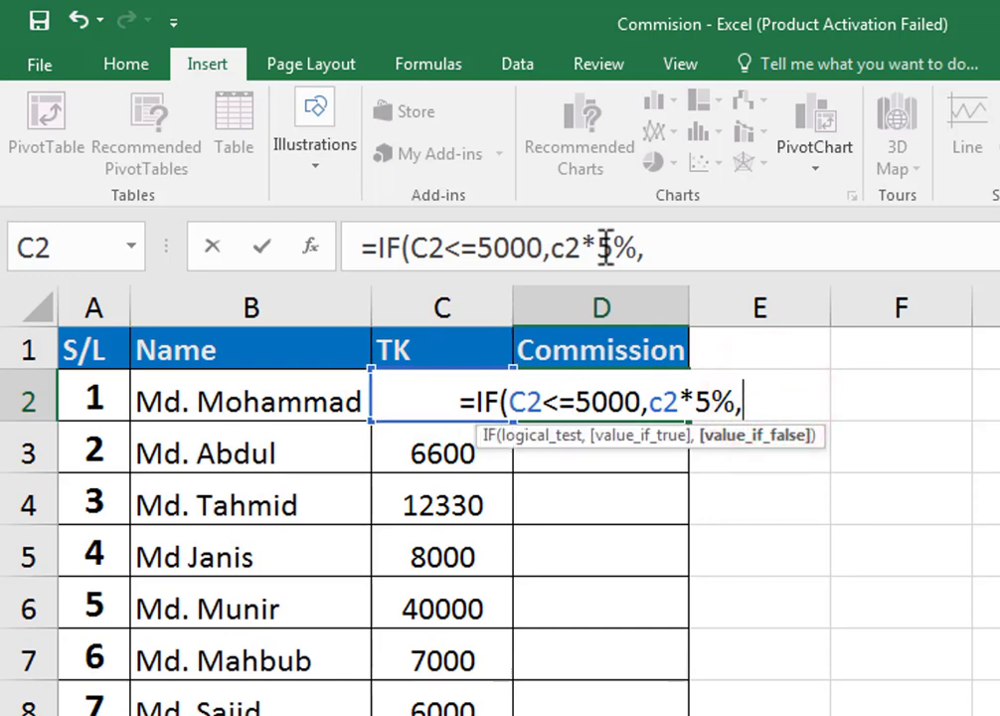
{"action": "left_click", "coordinate": [672, 250]}
{"action": "left_click", "coordinate": [772, 402]}
{"action": "type", "text": "if"}
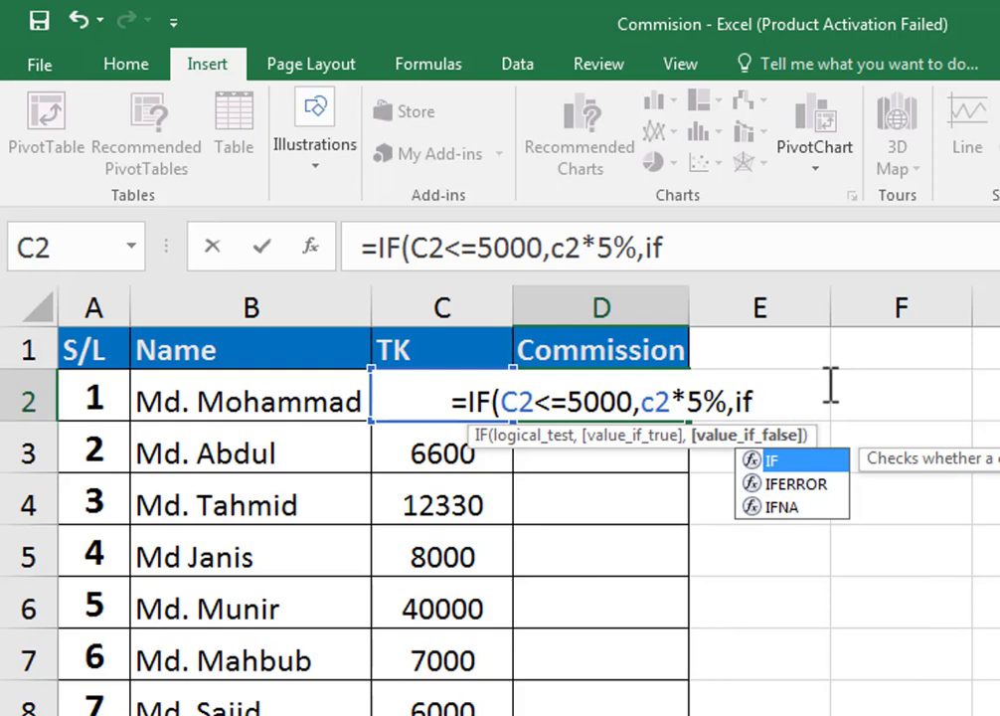
{"action": "key", "text": "Tab"}
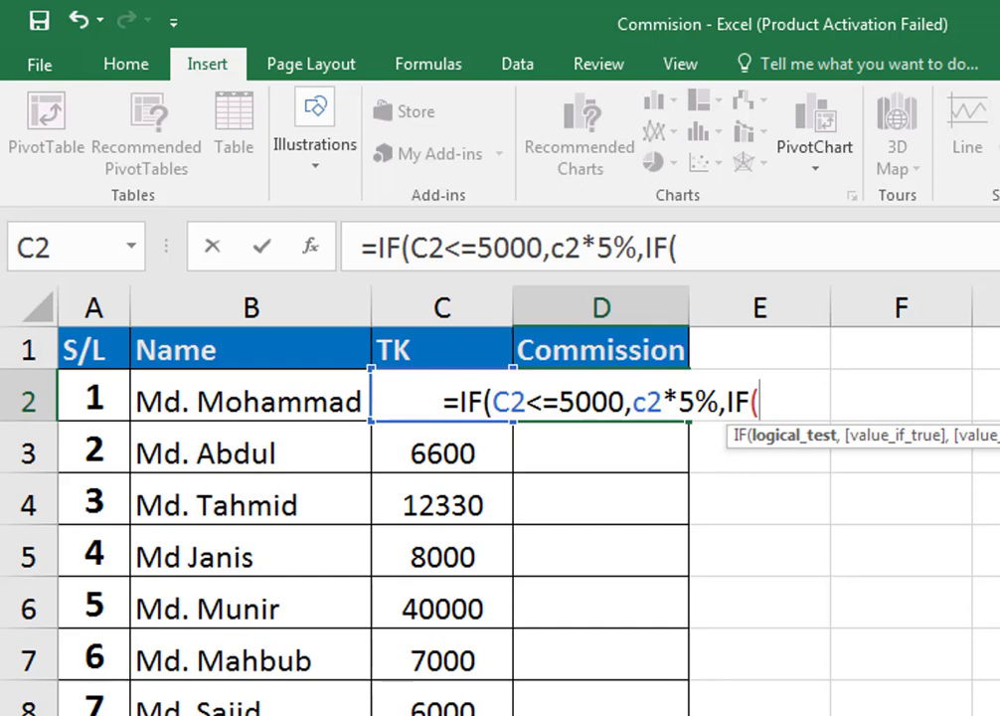
Add the 8% tier, testing C2<=20000 with C2*8%, and begin another IF
{"action": "type", "text": "c2"}
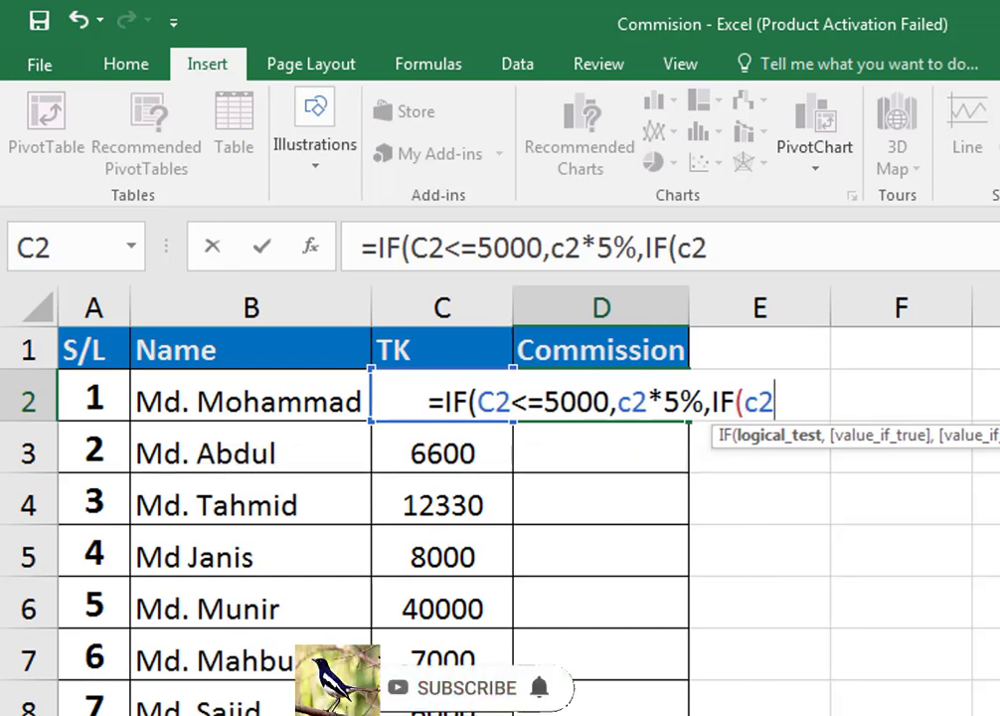
{"action": "type", "text": "<"}
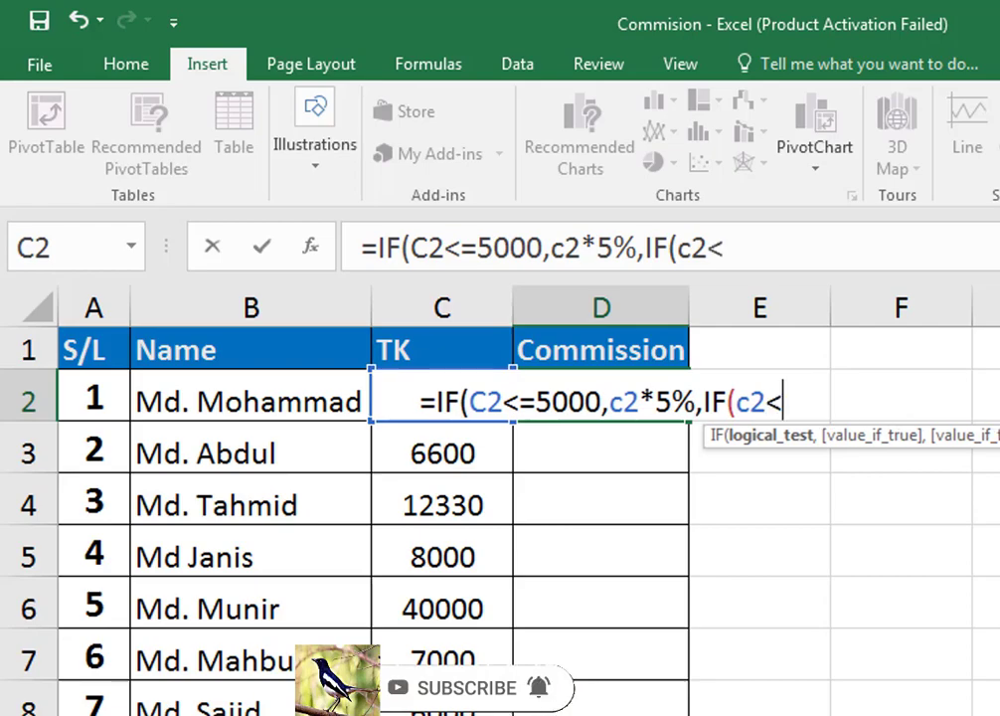
{"action": "type", "text": "="}
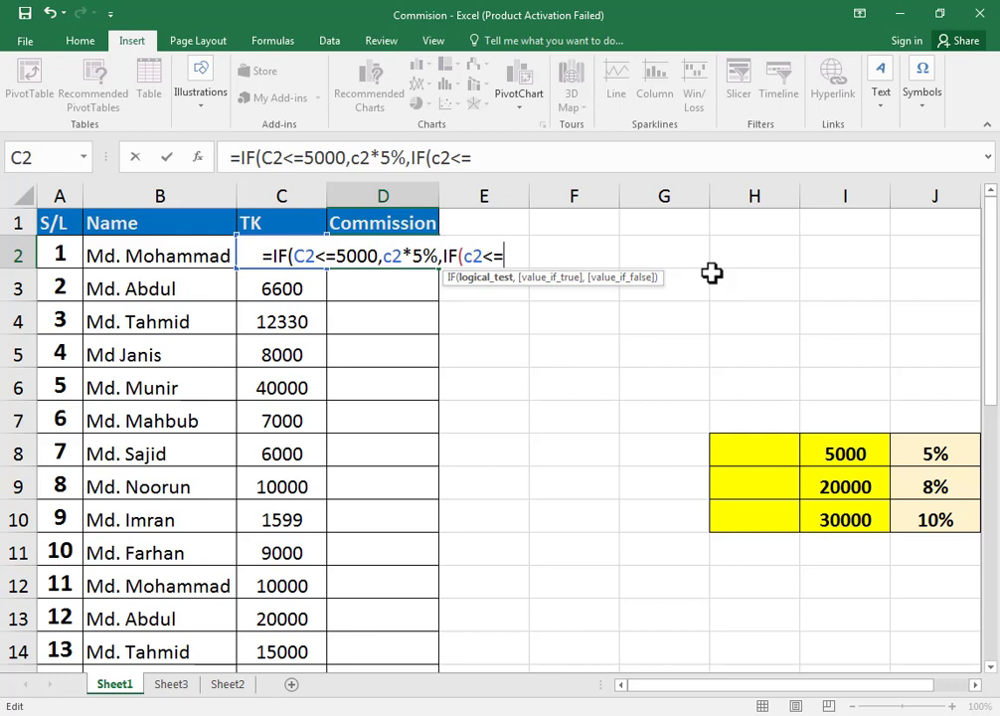
{"action": "type", "text": "2000"}
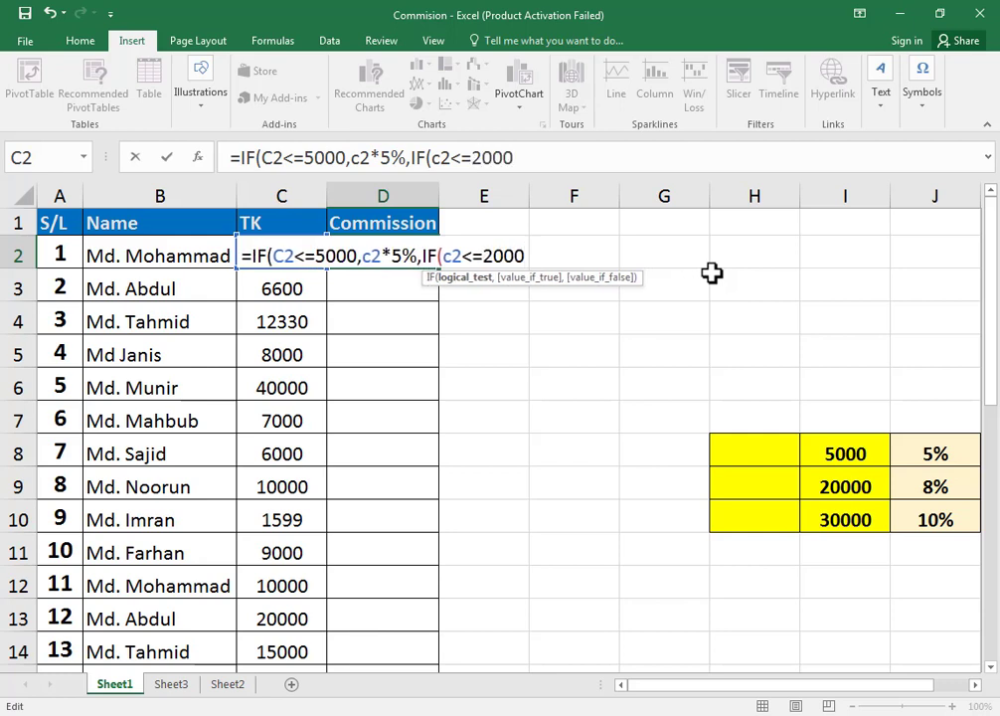
{"action": "type", "text": "0"}
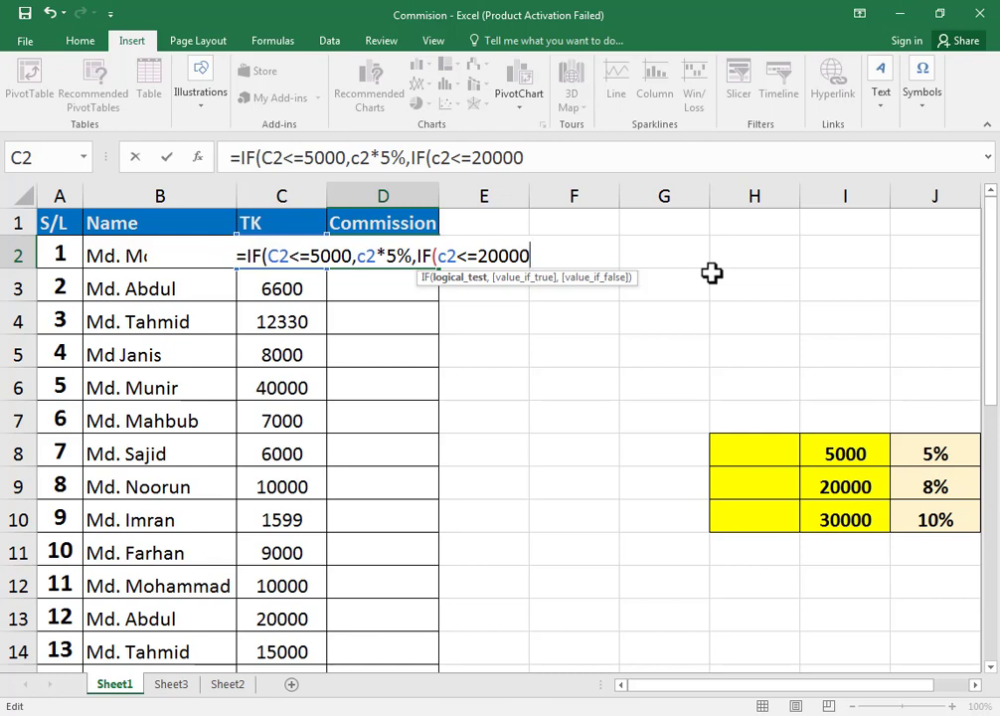
{"action": "type", "text": ","}
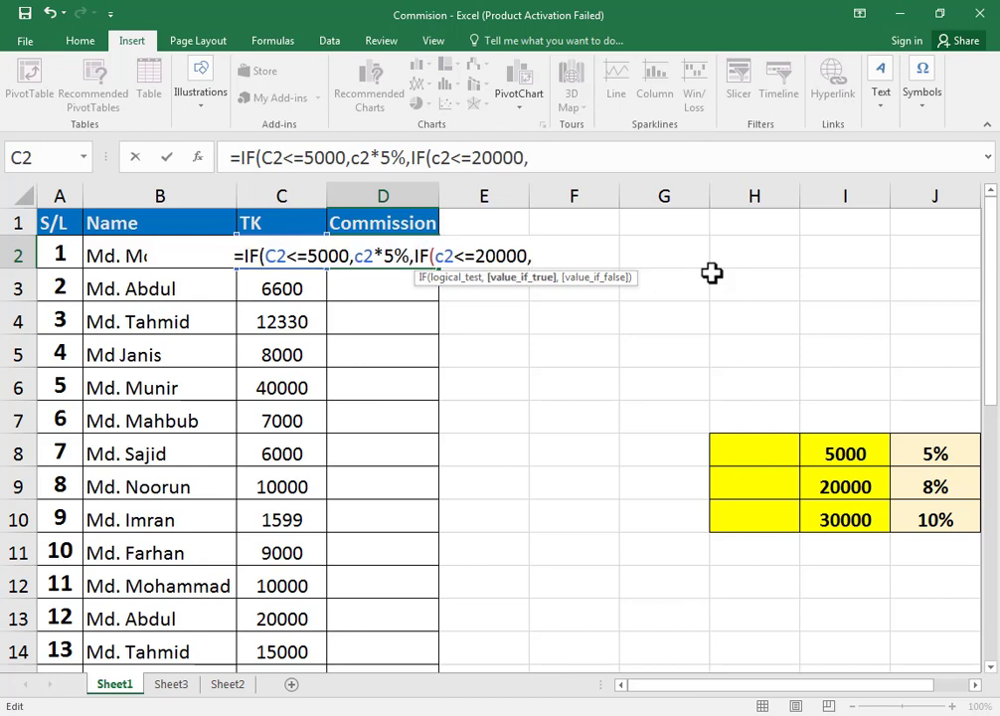
{"action": "type", "text": "c"}
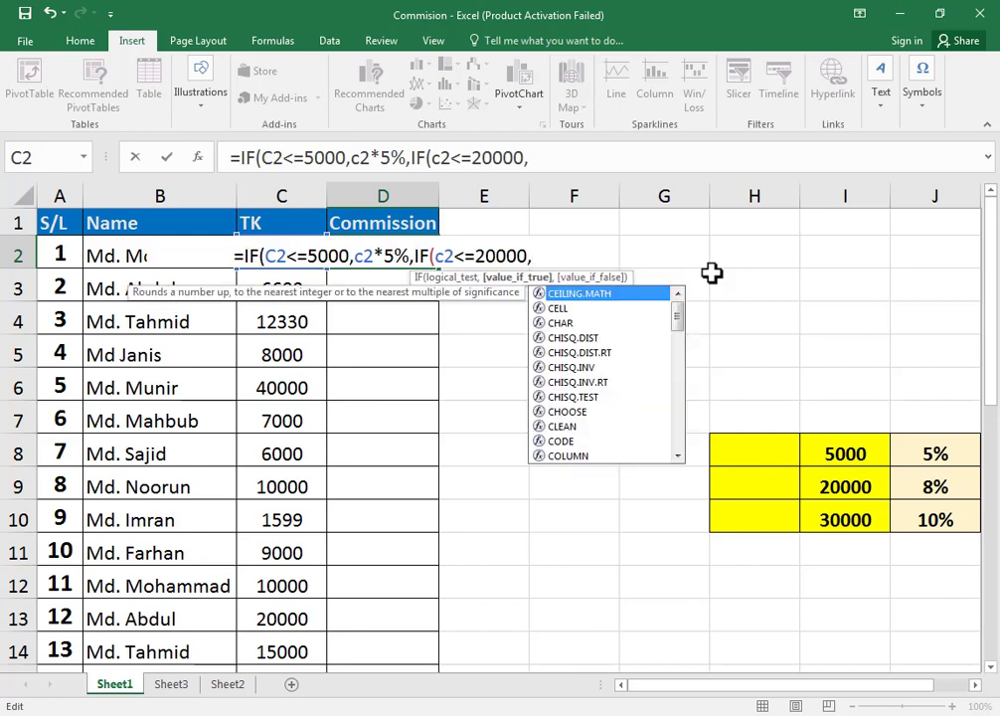
{"action": "type", "text": "2"}
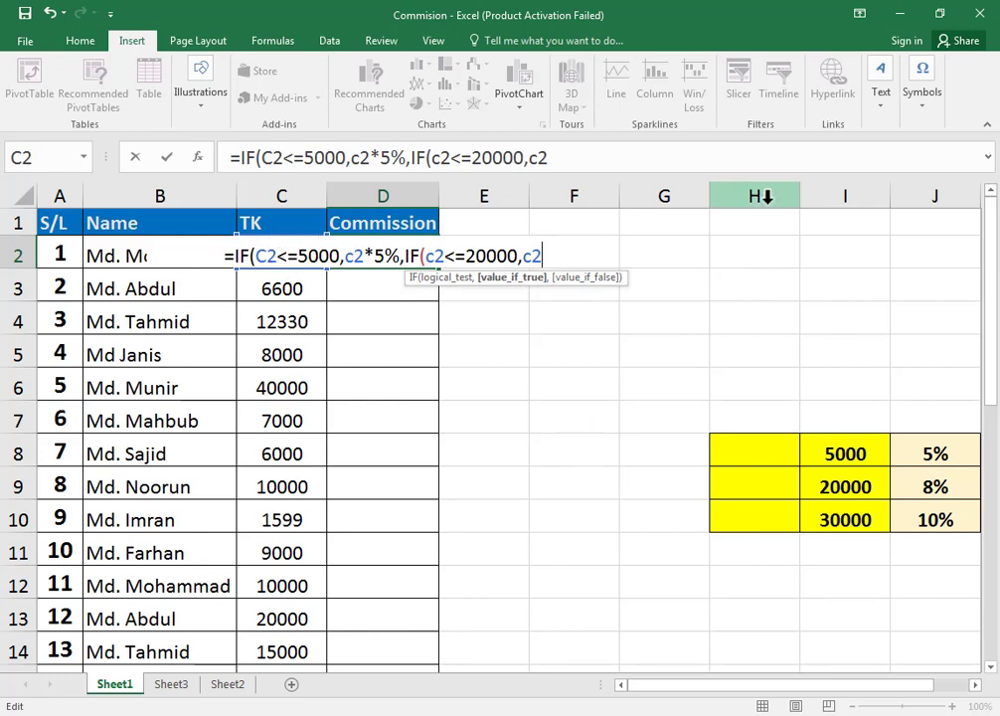
{"action": "type", "text": "*"}
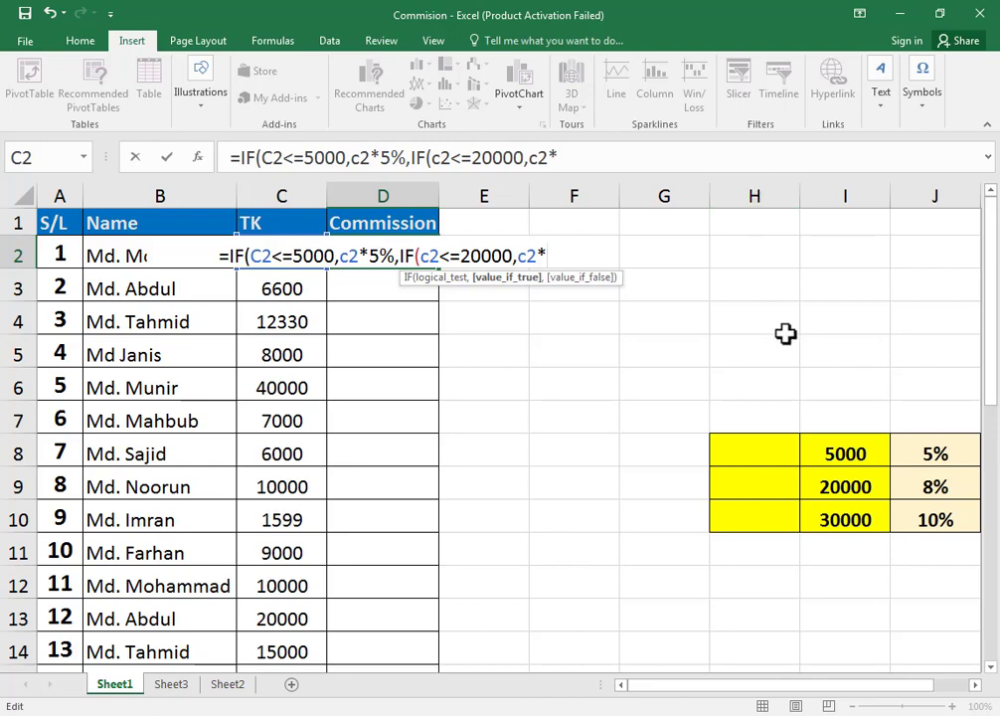
{"action": "type", "text": "8"}
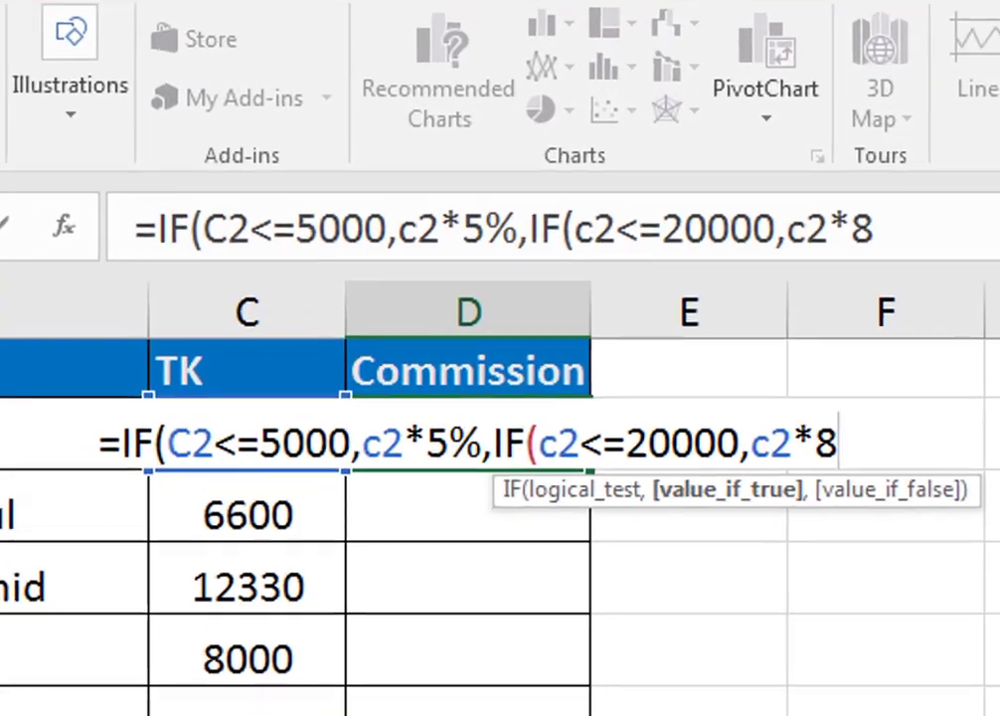
{"action": "type", "text": "%"}
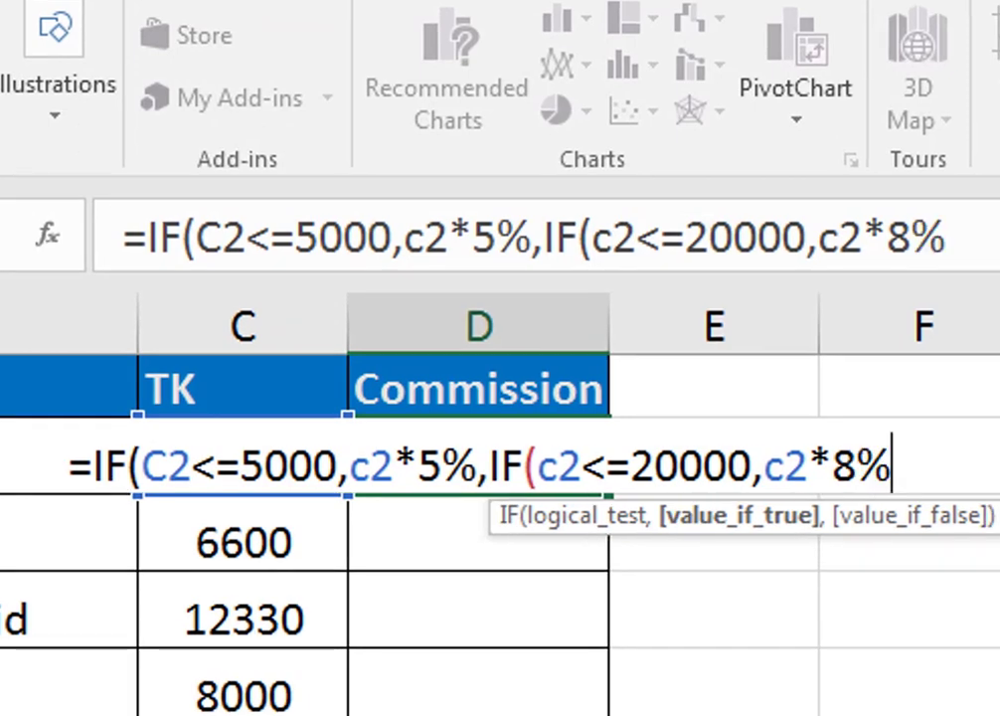
{"action": "type", "text": ","}
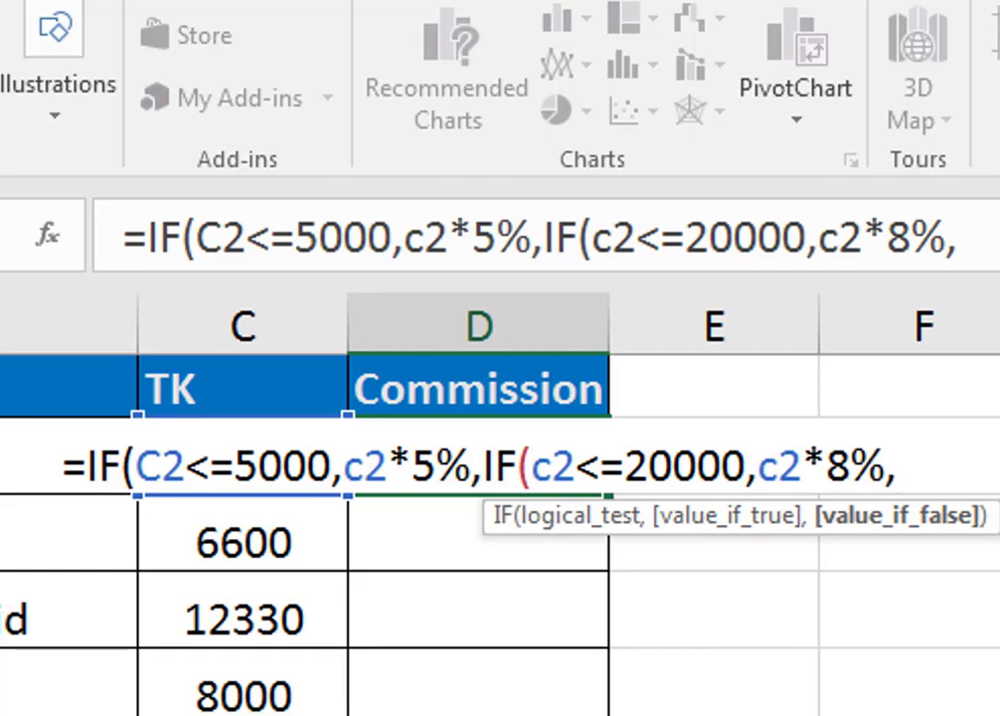
{"action": "type", "text": "if"}
Add the 10% tier IF(C2<=30000,C2*10%), close all parentheses and enter it
{"action": "key", "text": "Tab"}
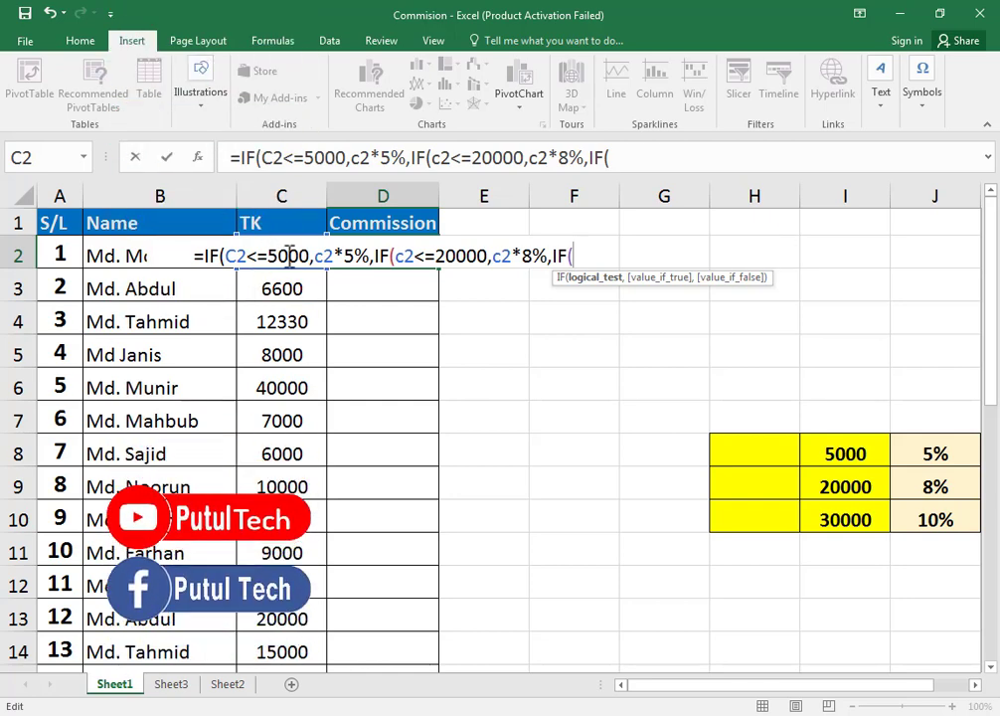
{"action": "type", "text": "c2"}
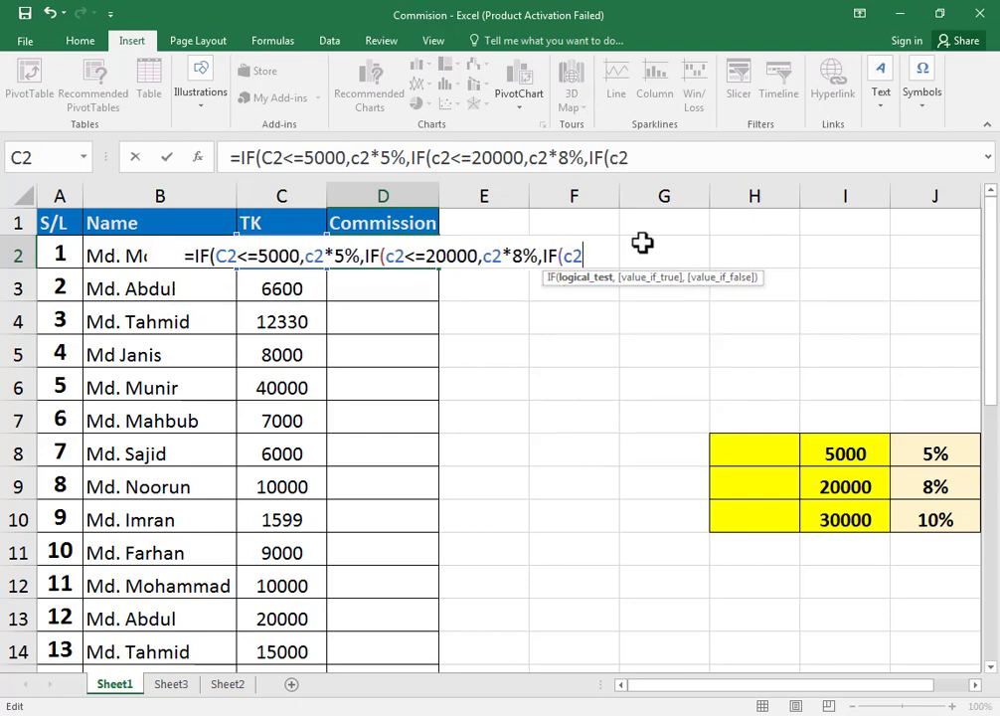
{"action": "type", "text": "<"}
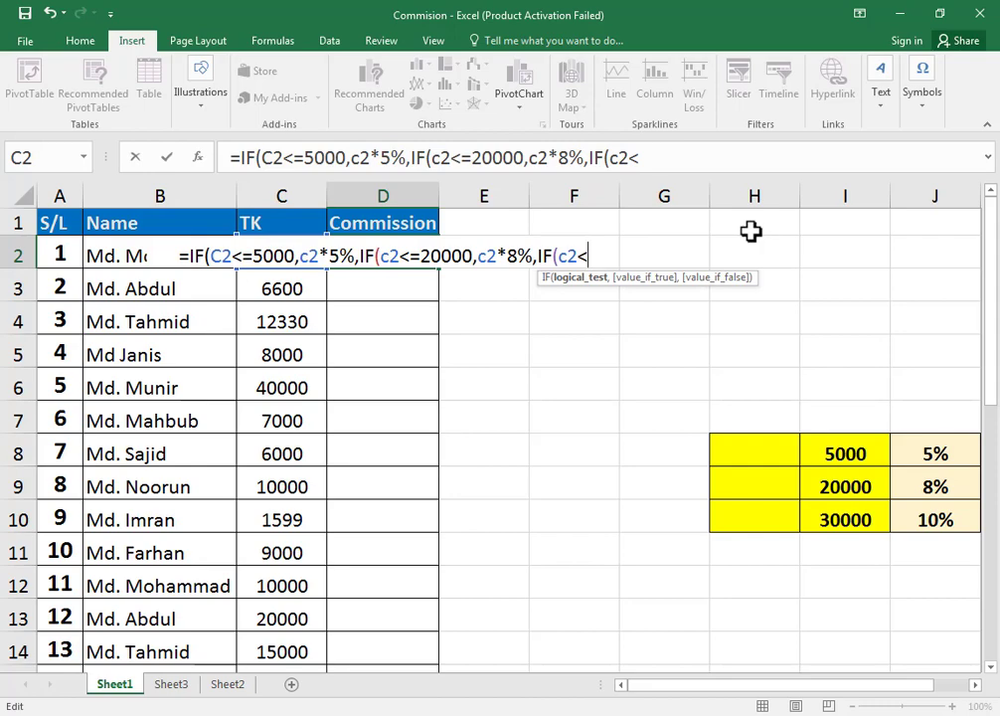
{"action": "type", "text": "="}
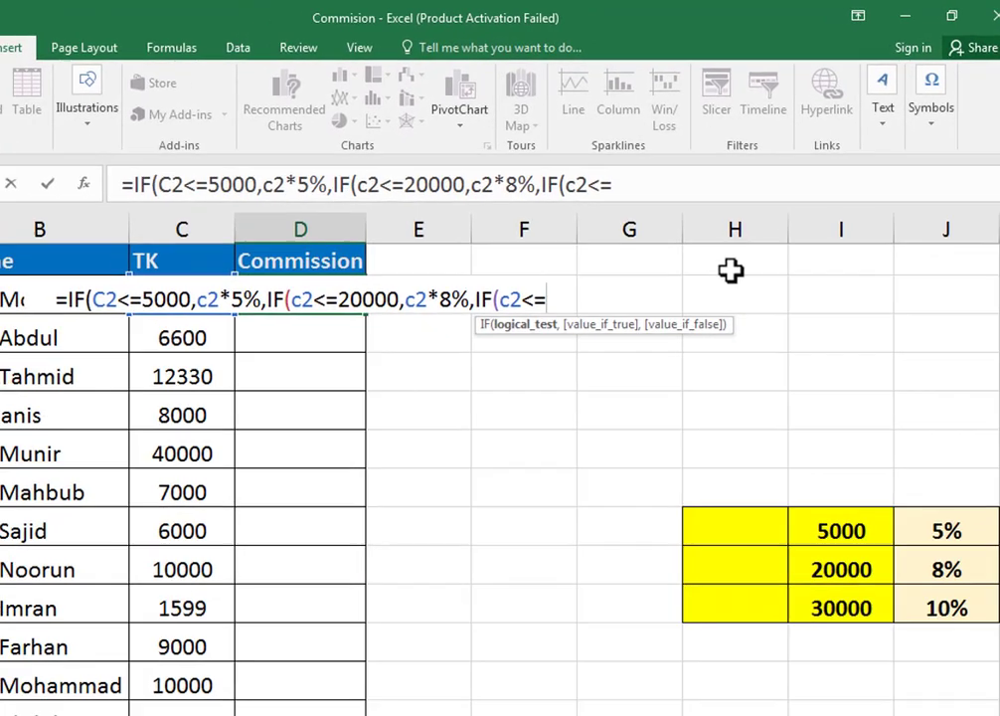
{"action": "type", "text": "3000"}
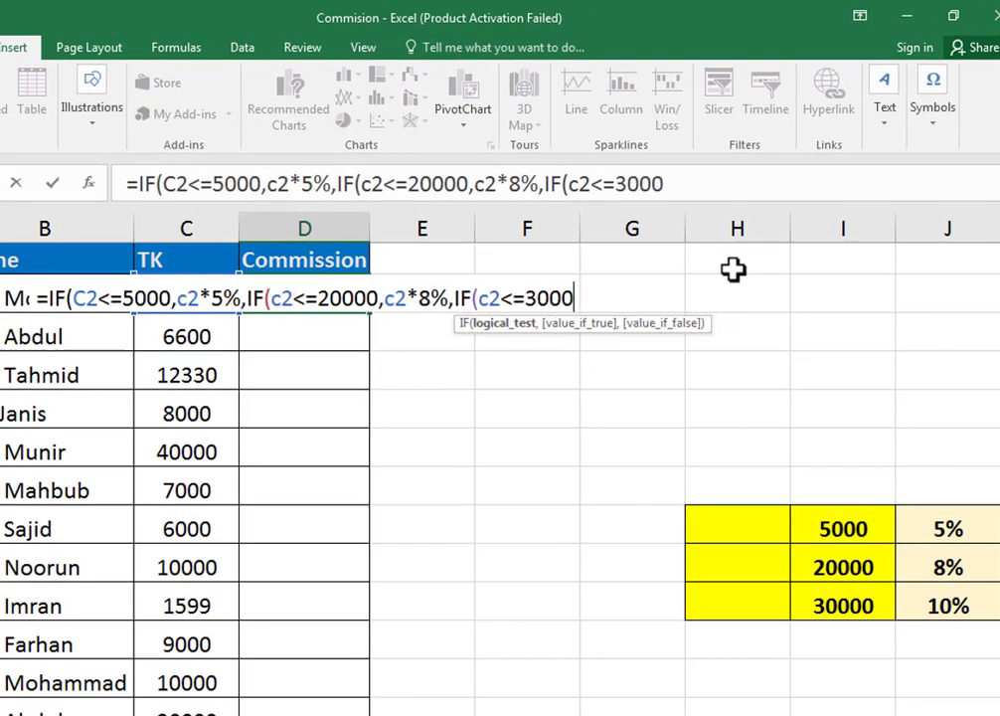
{"action": "type", "text": "0"}
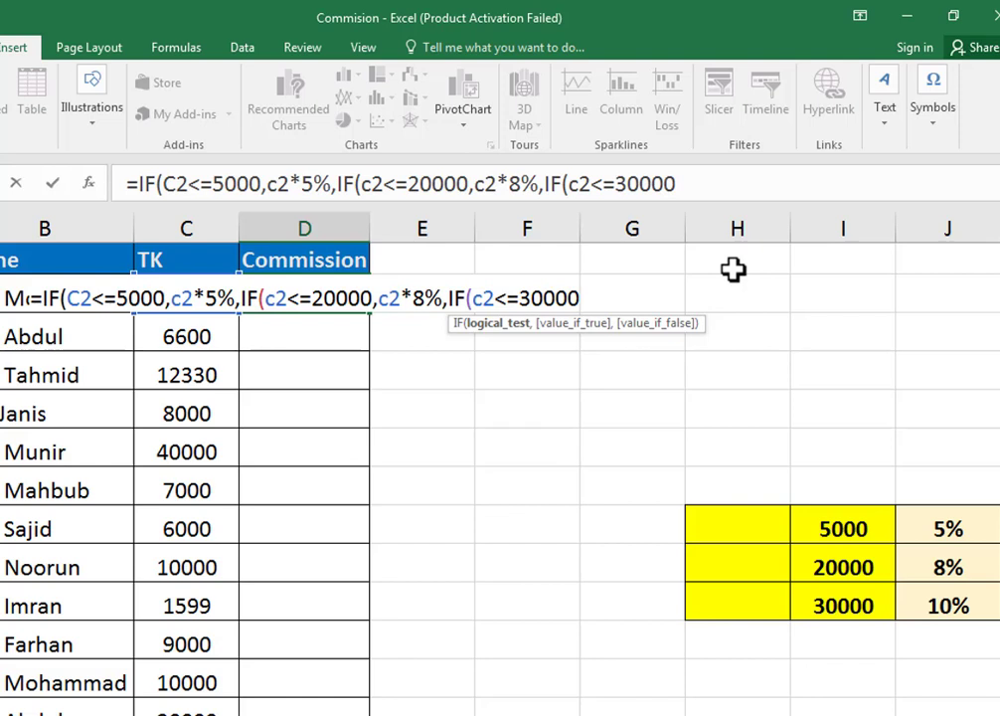
{"action": "type", "text": ","}
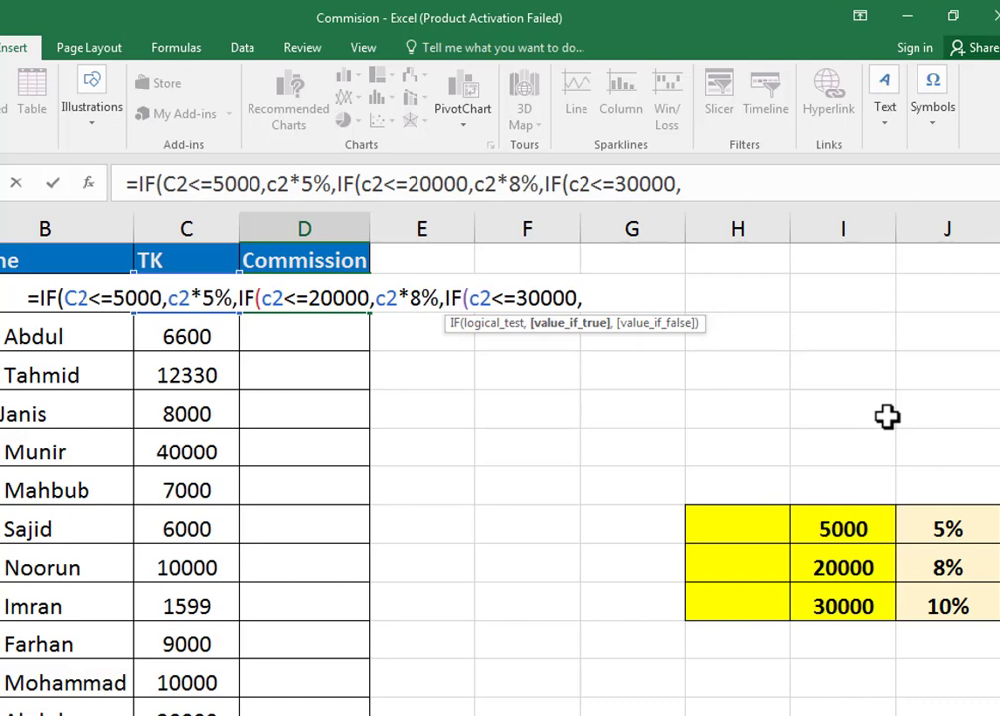
{"action": "type", "text": "c2"}
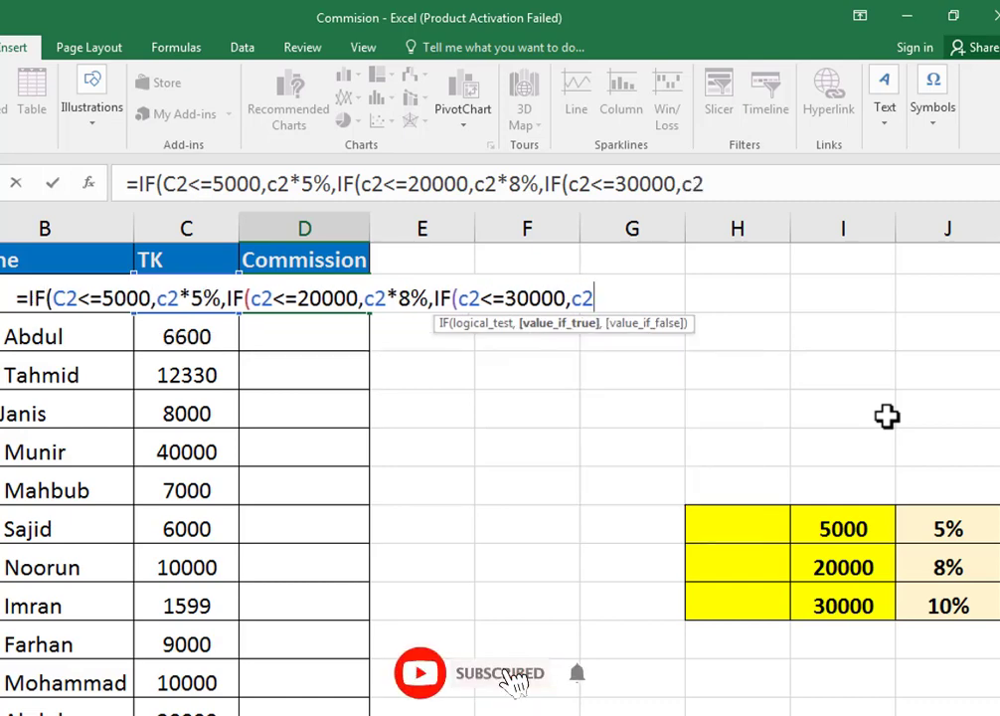
{"action": "type", "text": "*"}
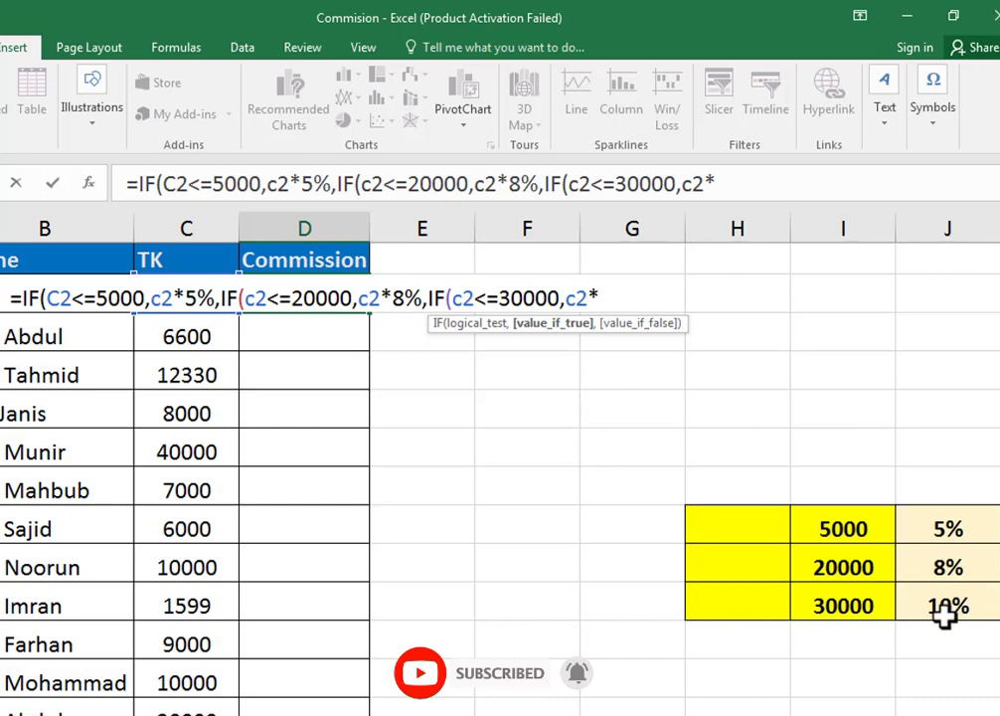
{"action": "type", "text": "1"}
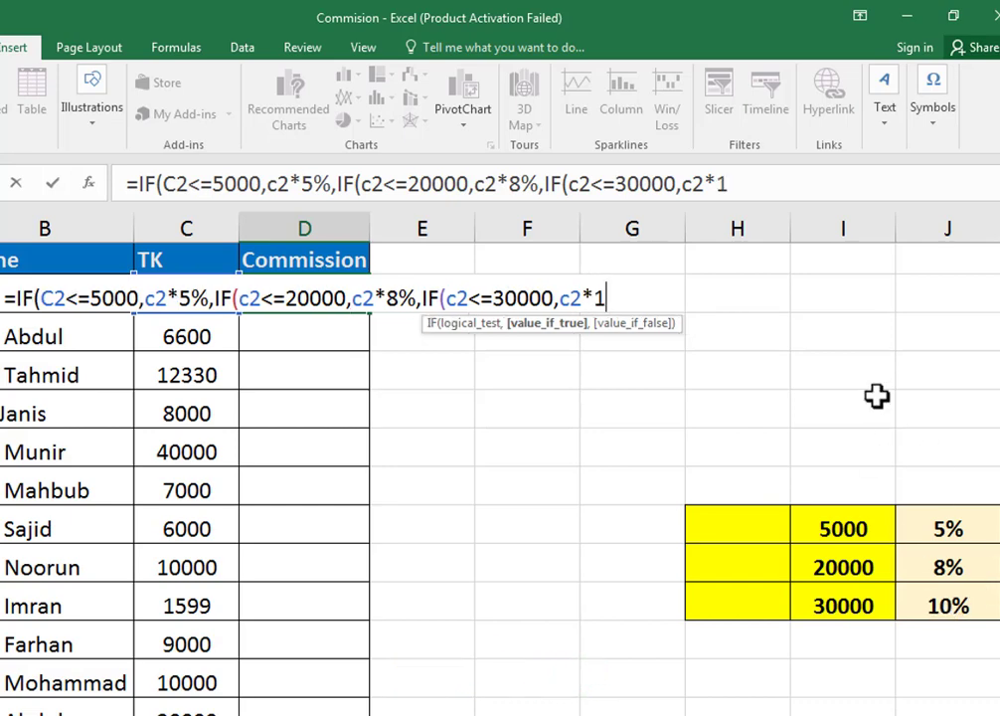
{"action": "type", "text": "0"}
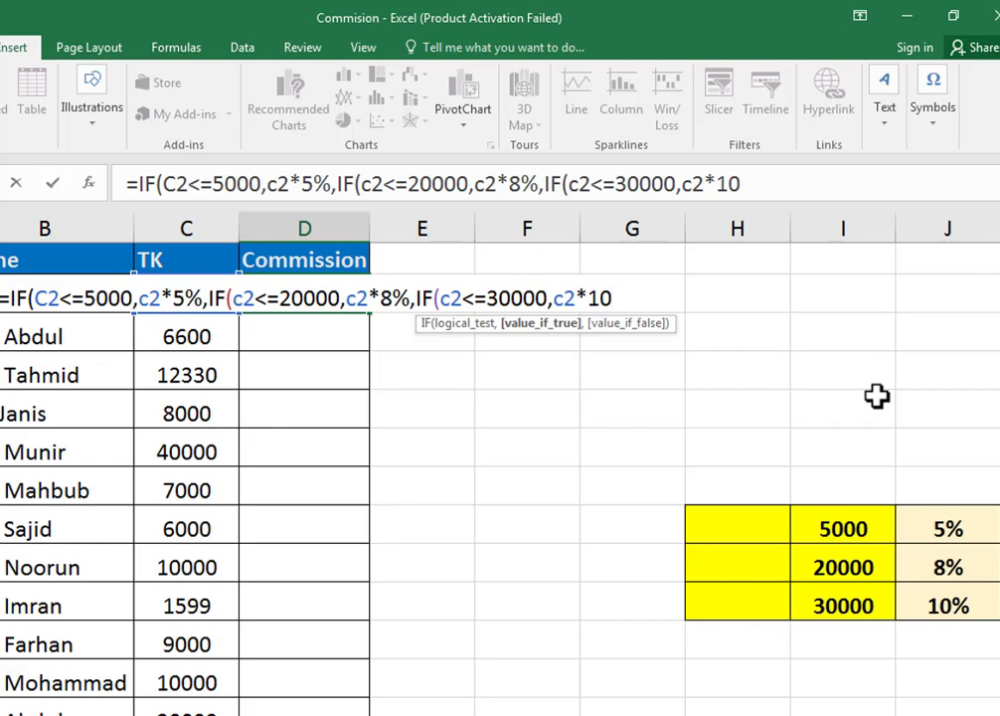
{"action": "type", "text": "%"}
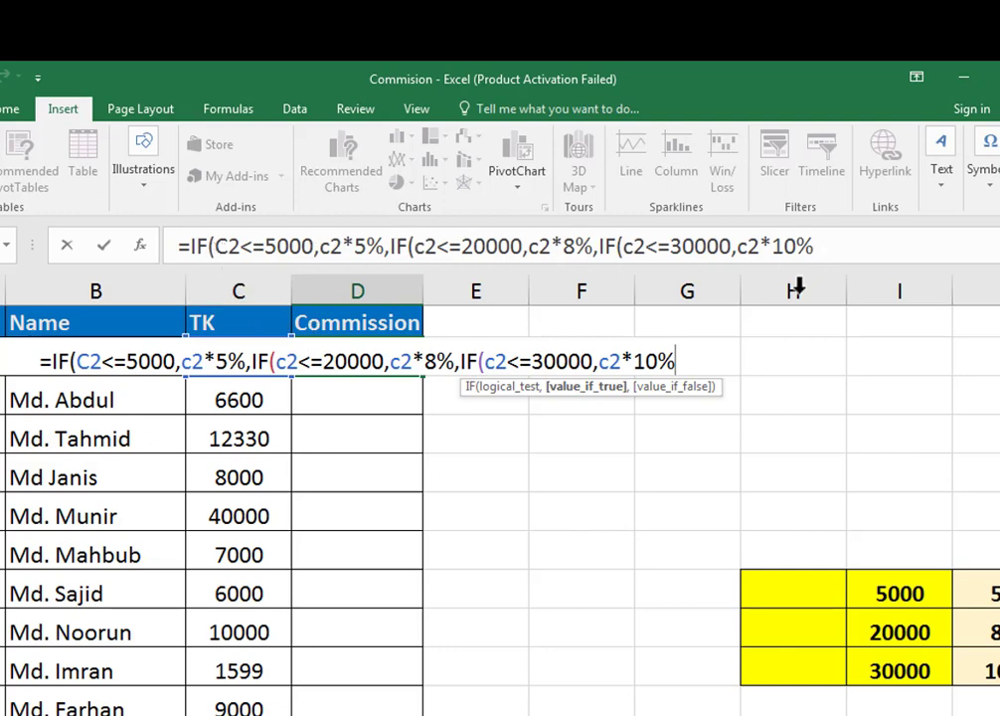
{"action": "left_click", "coordinate": [712, 353]}
{"action": "type", "text": ")))"}
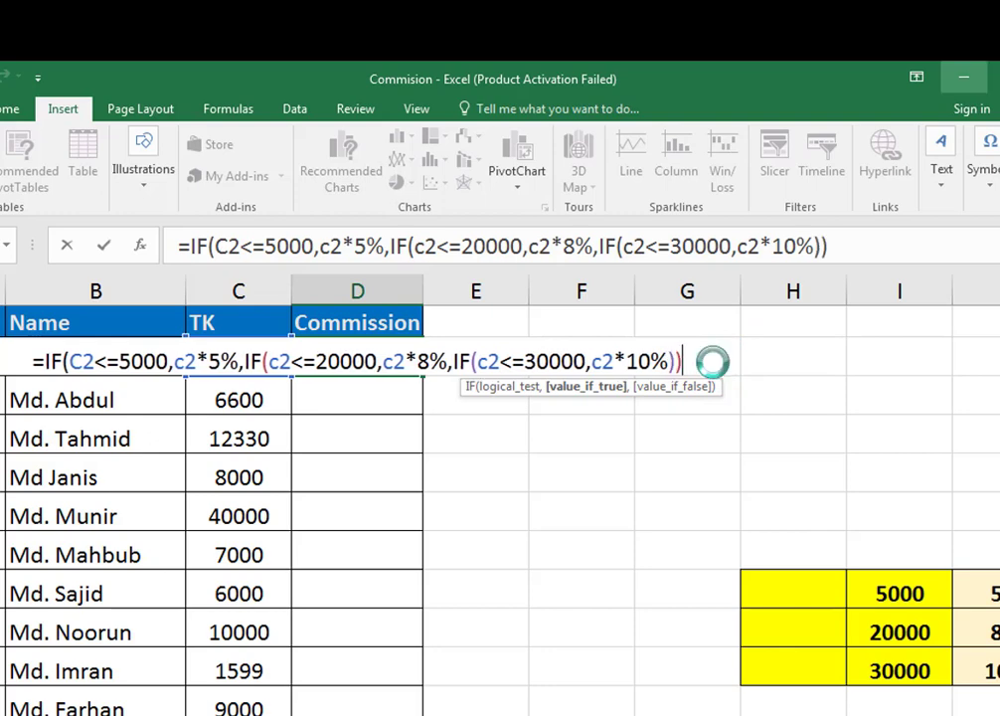
{"action": "key", "text": "Return"}
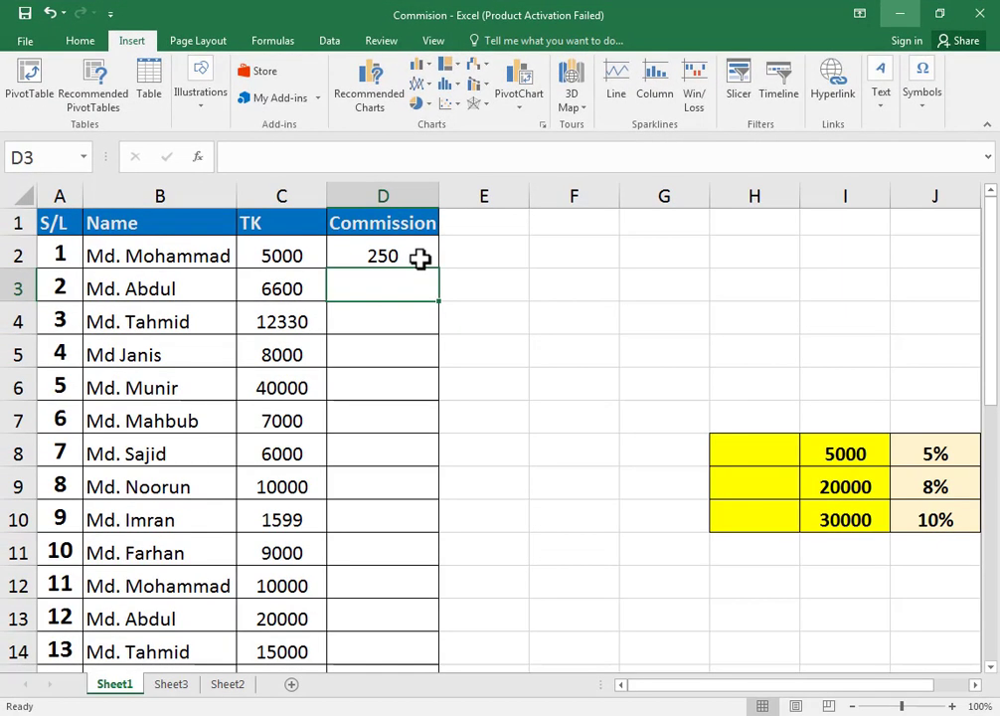
{"action": "left_click", "coordinate": [421, 257]}
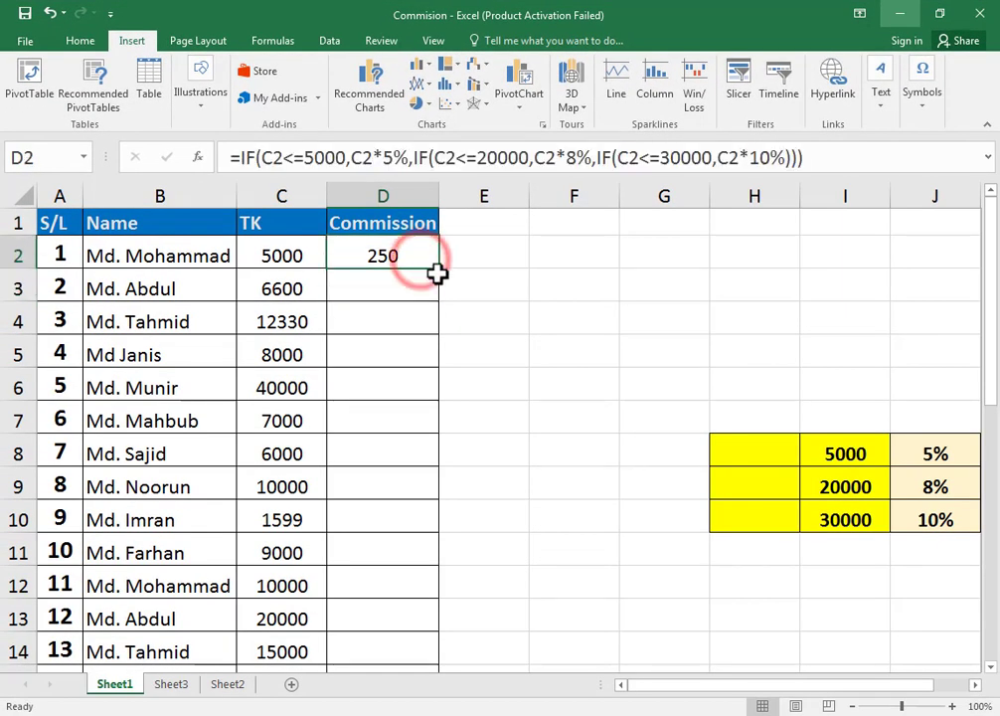
{"action": "double_click", "coordinate": [441, 270]}
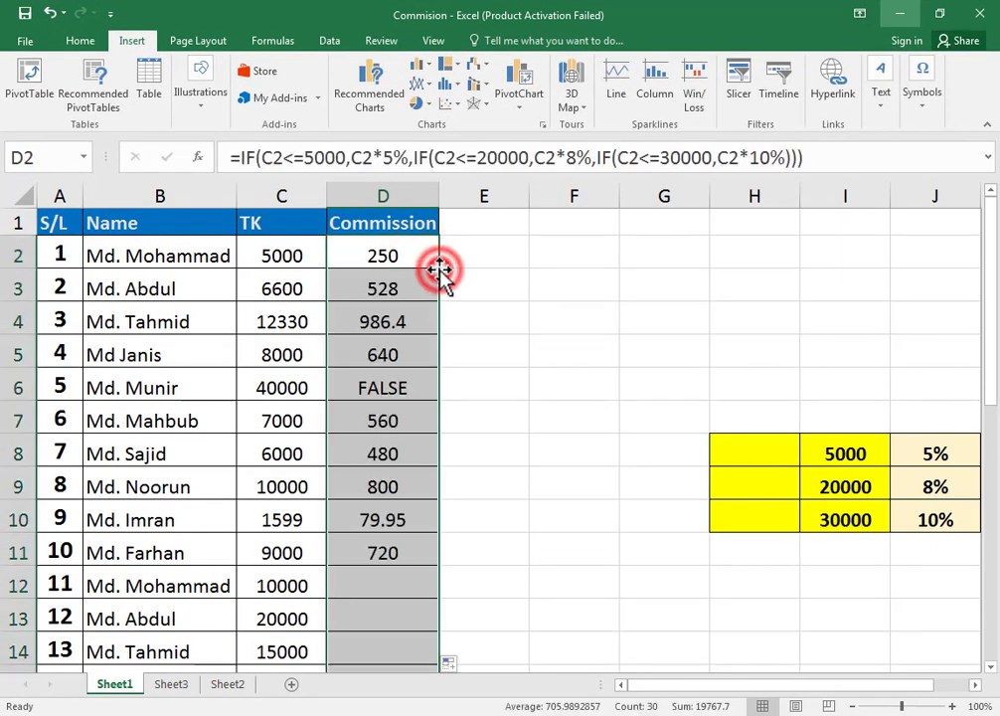
{"action": "scroll", "coordinate": [557, 471], "scroll_direction": "down", "scroll_amount": 2}
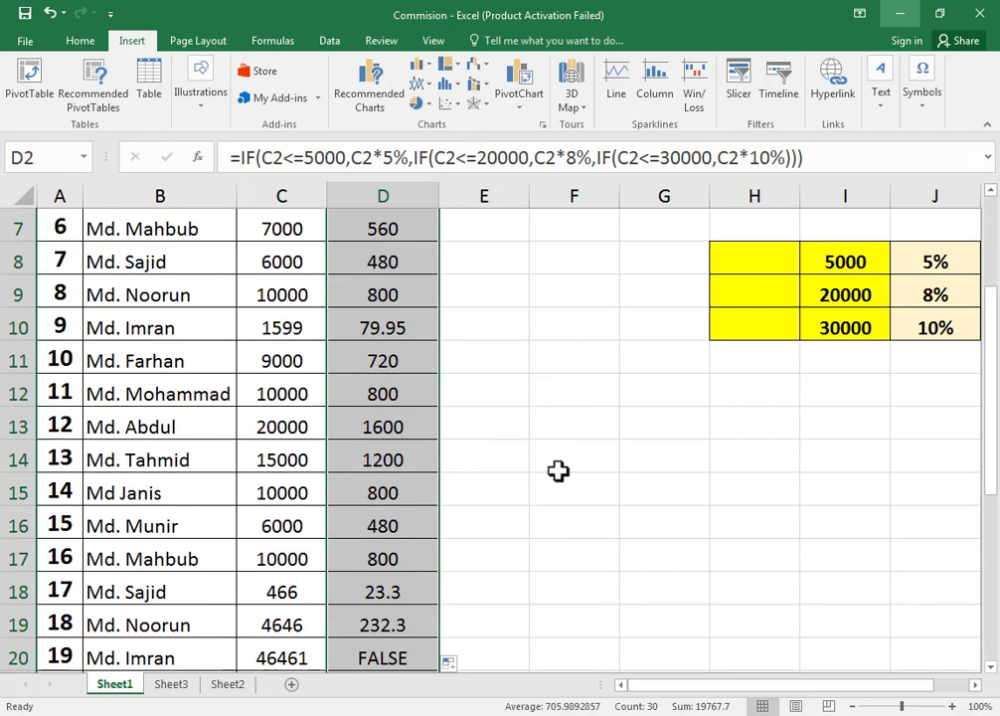
{"action": "scroll", "coordinate": [557, 471], "scroll_direction": "down", "scroll_amount": 2}
{"action": "scroll", "coordinate": [559, 472], "scroll_direction": "down", "scroll_amount": 3}
{"action": "scroll", "coordinate": [559, 472], "scroll_direction": "down", "scroll_amount": 1}
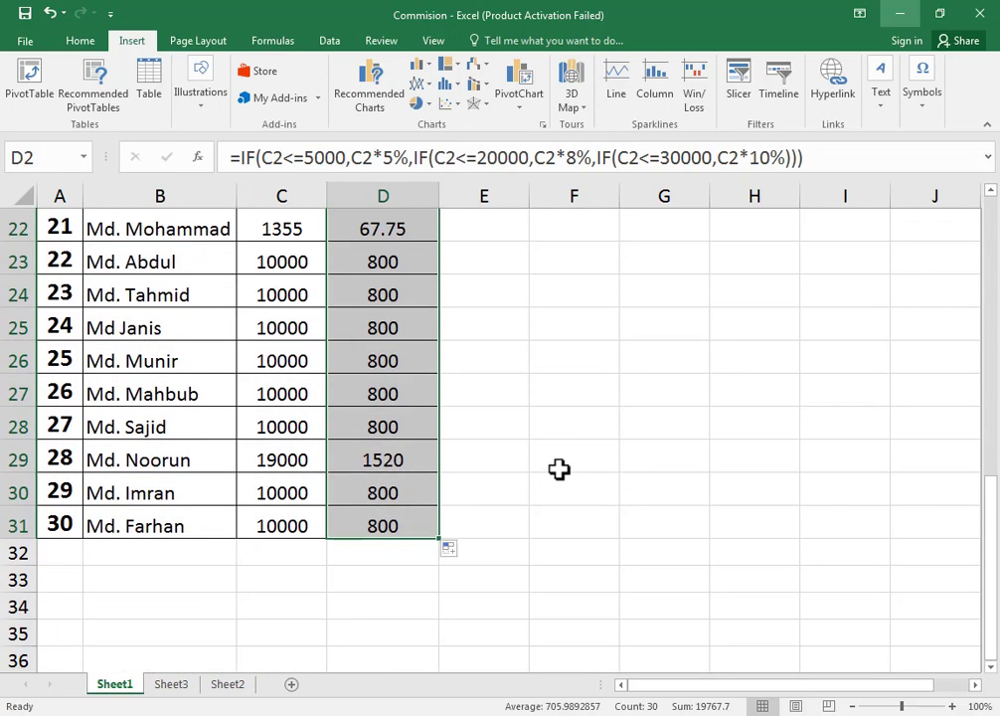
{"action": "scroll", "coordinate": [558, 470], "scroll_direction": "up", "scroll_amount": 3}
{"action": "scroll", "coordinate": [558, 466], "scroll_direction": "up", "scroll_amount": 4}
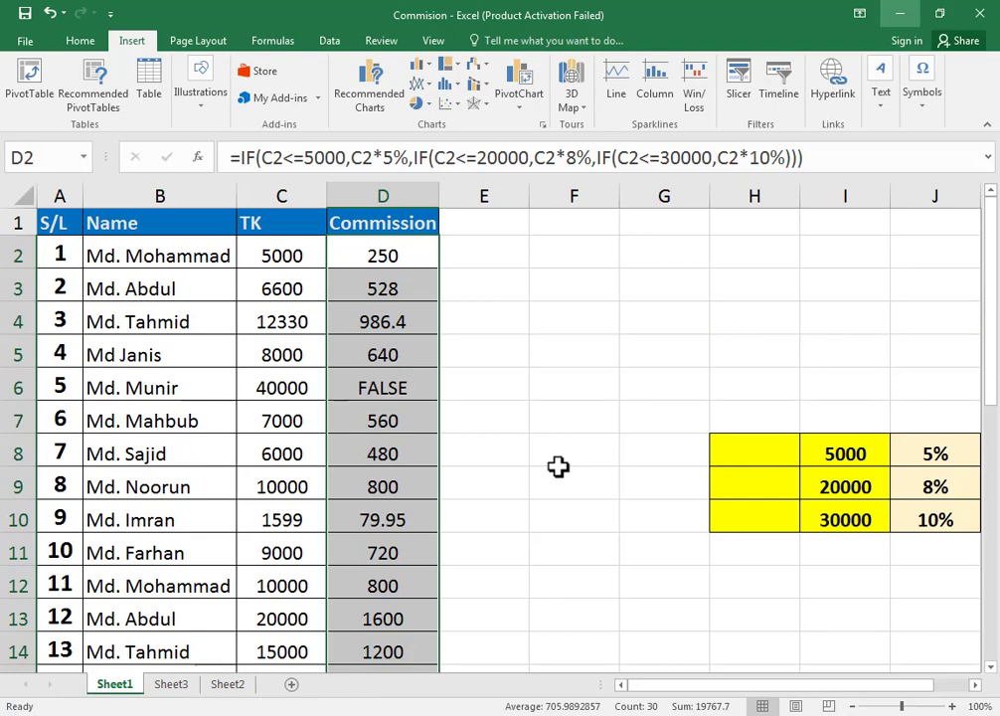
{"action": "left_click", "coordinate": [400, 391]}
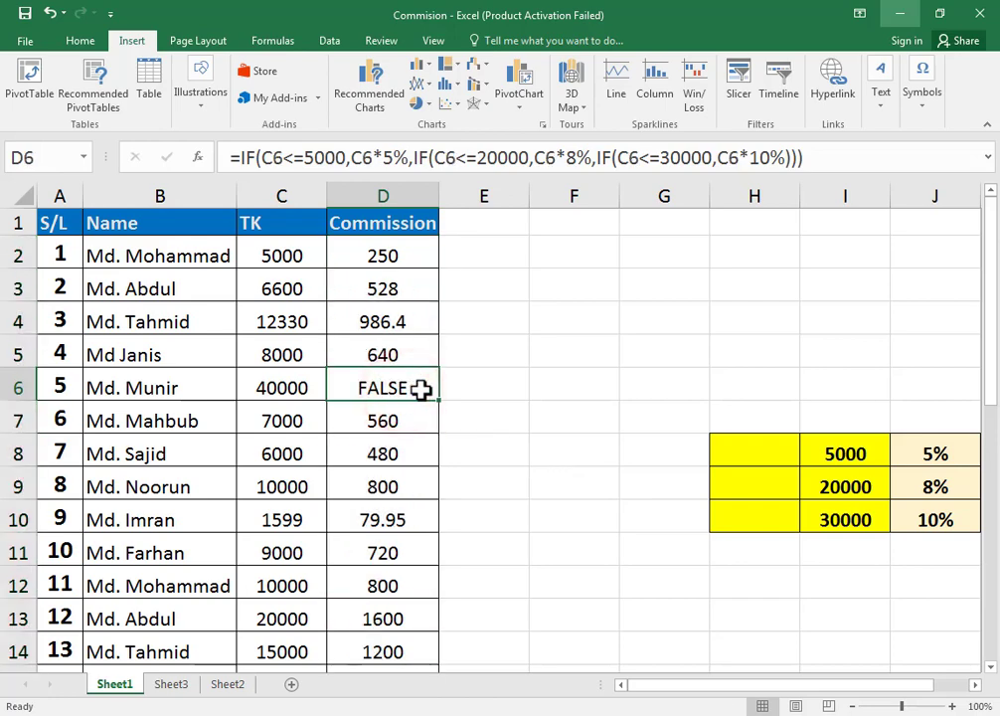
{"action": "scroll", "coordinate": [412, 629], "scroll_direction": "down", "scroll_amount": 3}
{"action": "scroll", "coordinate": [398, 596], "scroll_direction": "down", "scroll_amount": 1}
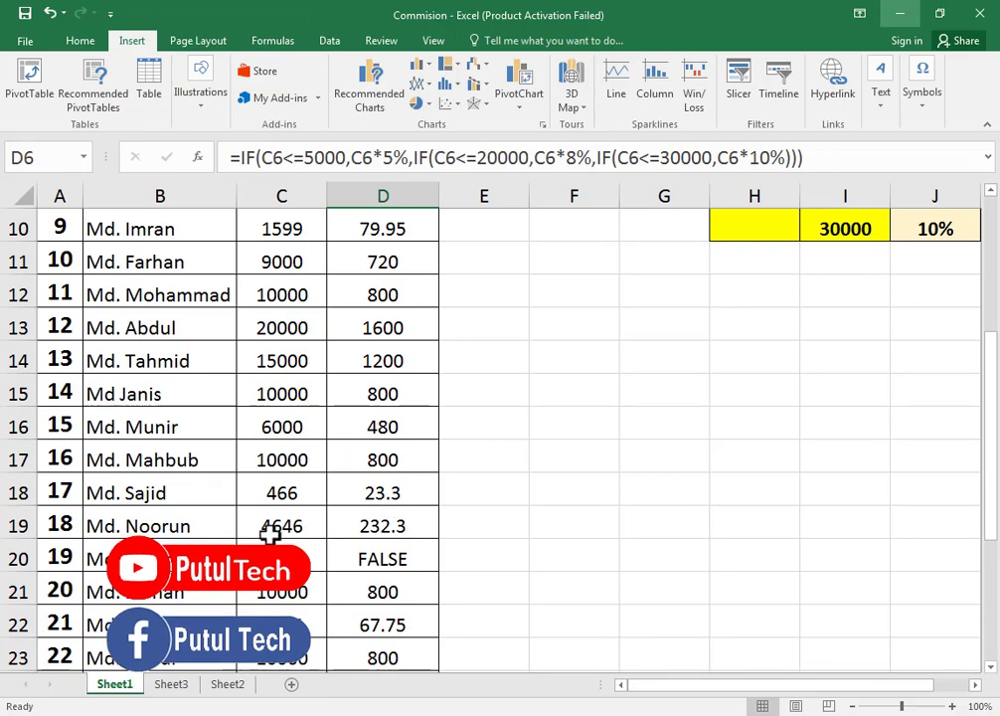
{"action": "scroll", "coordinate": [337, 567], "scroll_direction": "down", "scroll_amount": 2}
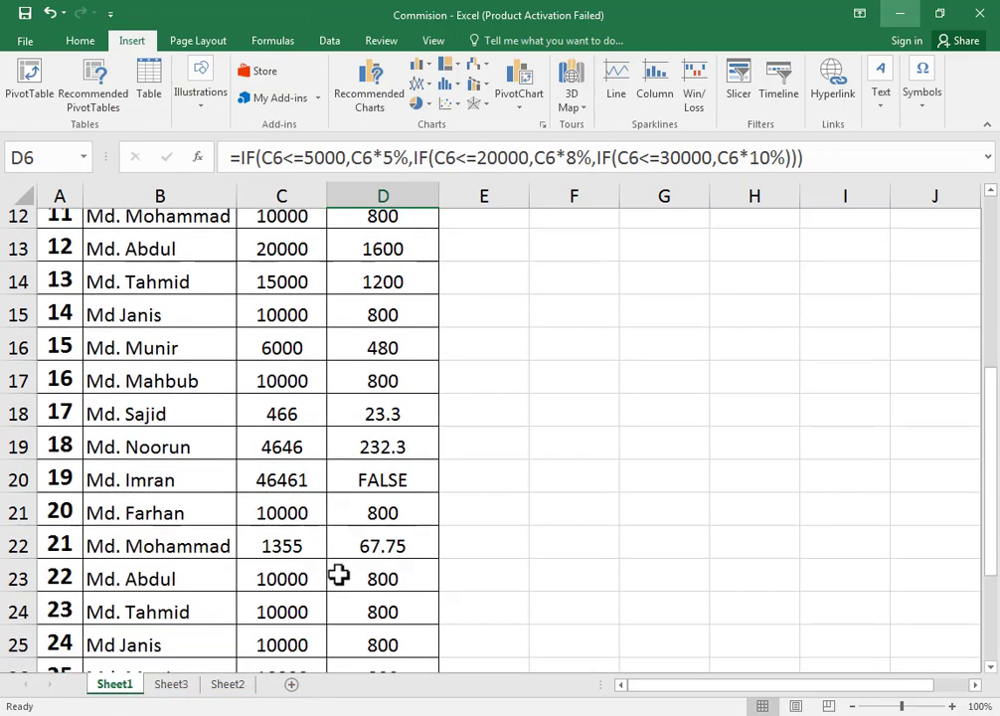
{"action": "scroll", "coordinate": [368, 596], "scroll_direction": "down", "scroll_amount": 1}
{"action": "scroll", "coordinate": [388, 617], "scroll_direction": "down", "scroll_amount": 2}
{"action": "scroll", "coordinate": [386, 610], "scroll_direction": "up", "scroll_amount": 3}
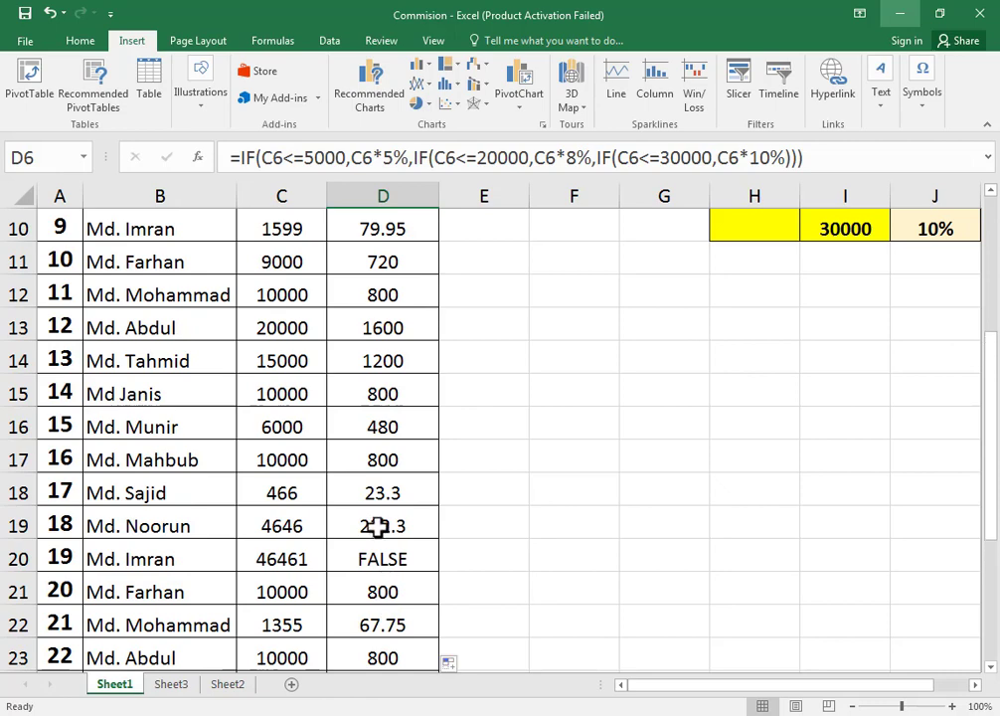
{"action": "scroll", "coordinate": [378, 528], "scroll_direction": "up", "scroll_amount": 2}
{"action": "scroll", "coordinate": [358, 393], "scroll_direction": "up", "scroll_amount": 1}
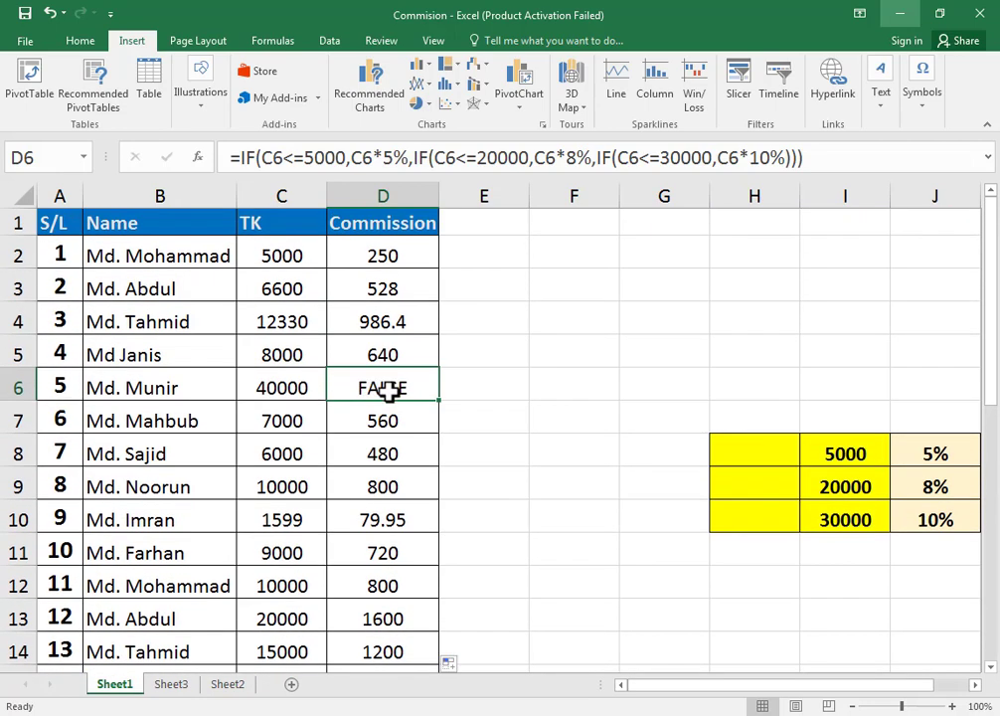
{"action": "left_click", "coordinate": [786, 159]}
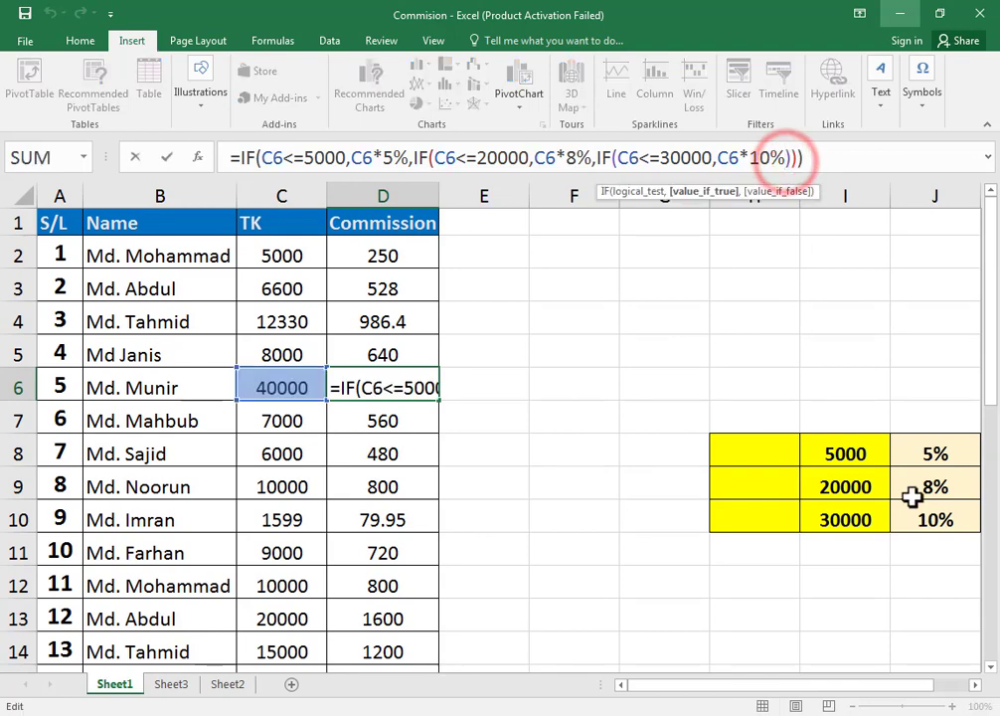
{"action": "type", "text": ")"}
{"action": "key", "text": "Return"}
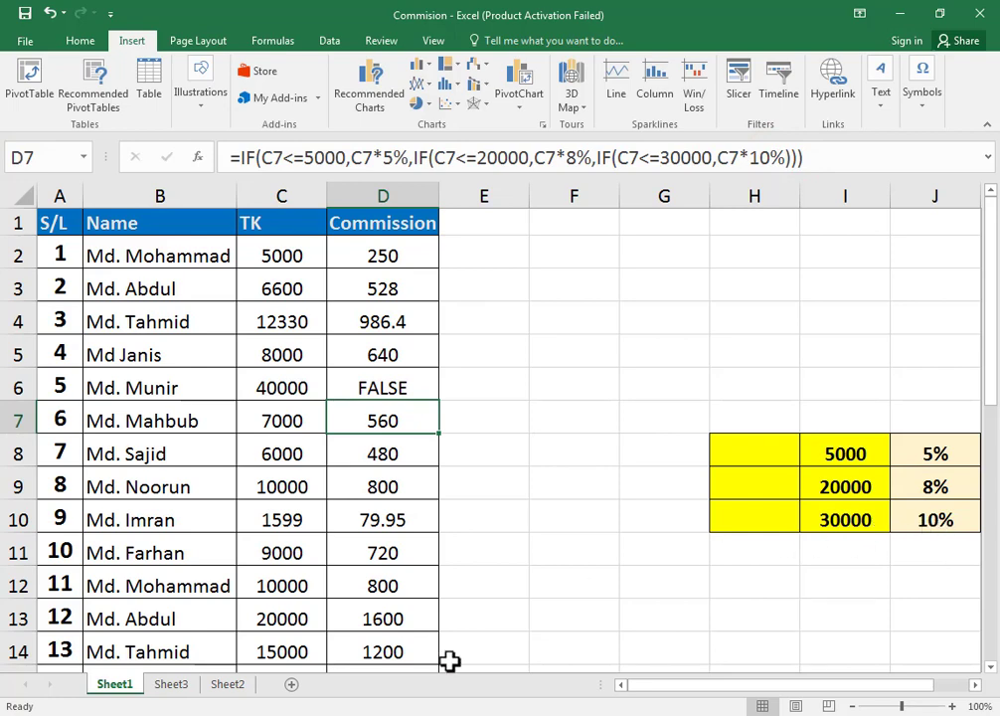
View the commission rules and 5000/20000/30000 rate table on Sheet3
{"action": "left_click", "coordinate": [167, 686]}
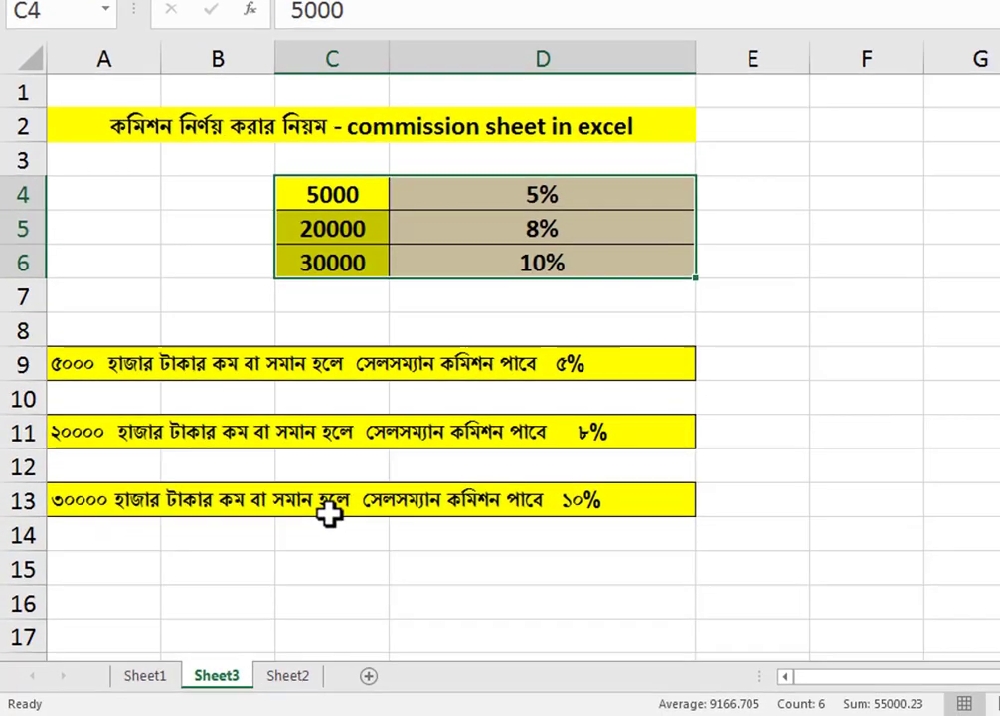
{"action": "key", "text": "ctrl+v"}
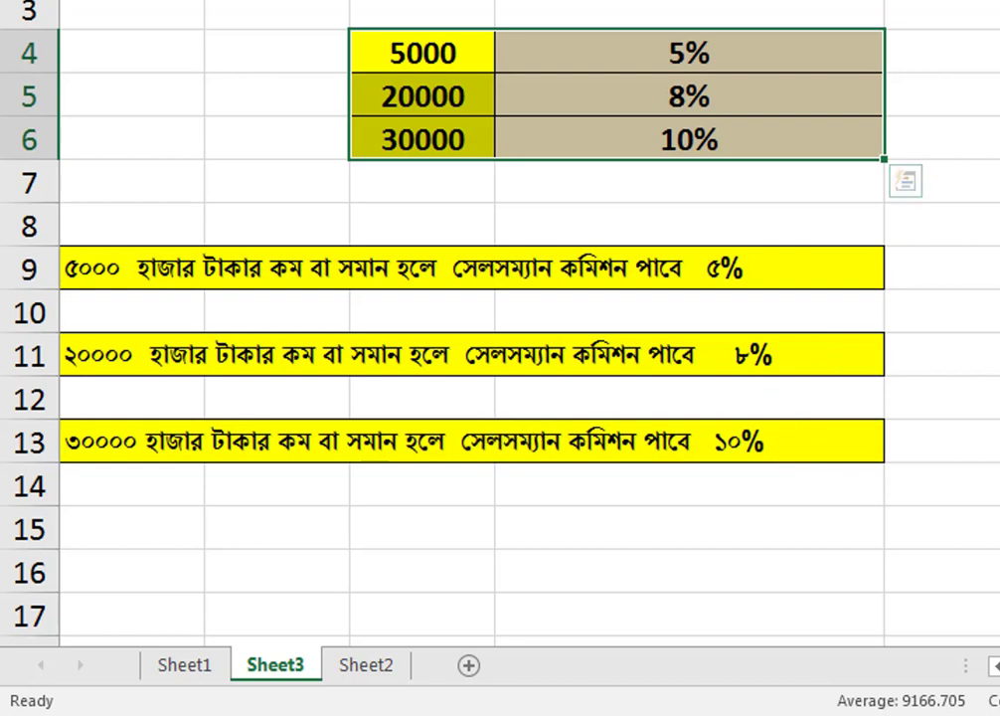
{"action": "key", "text": "Escape"}
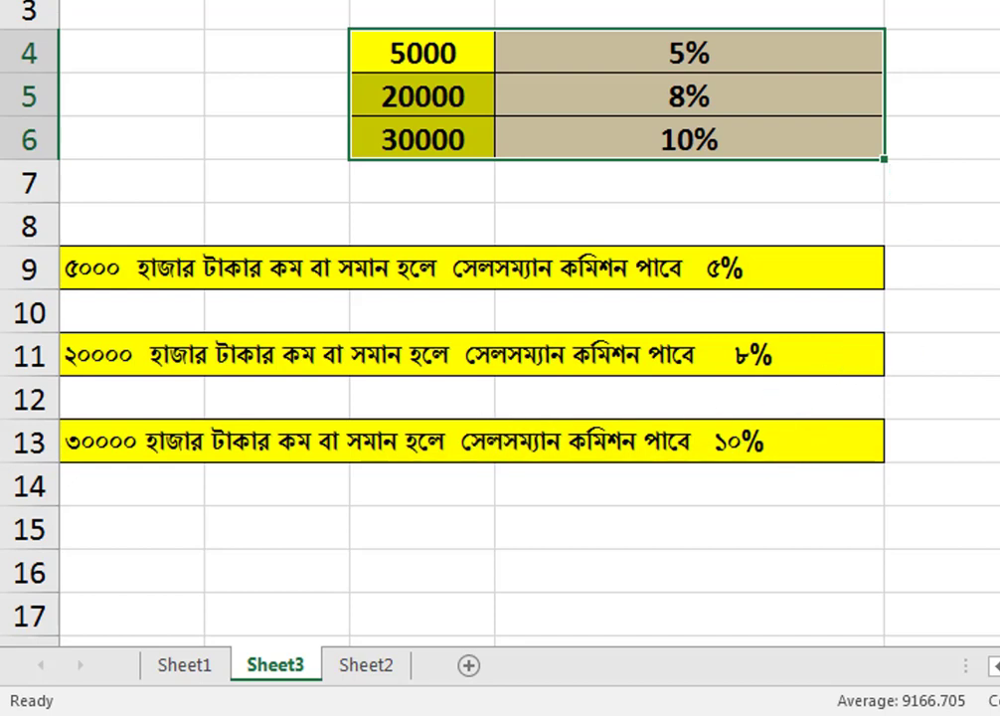
{"action": "key", "text": "alt+F4"}
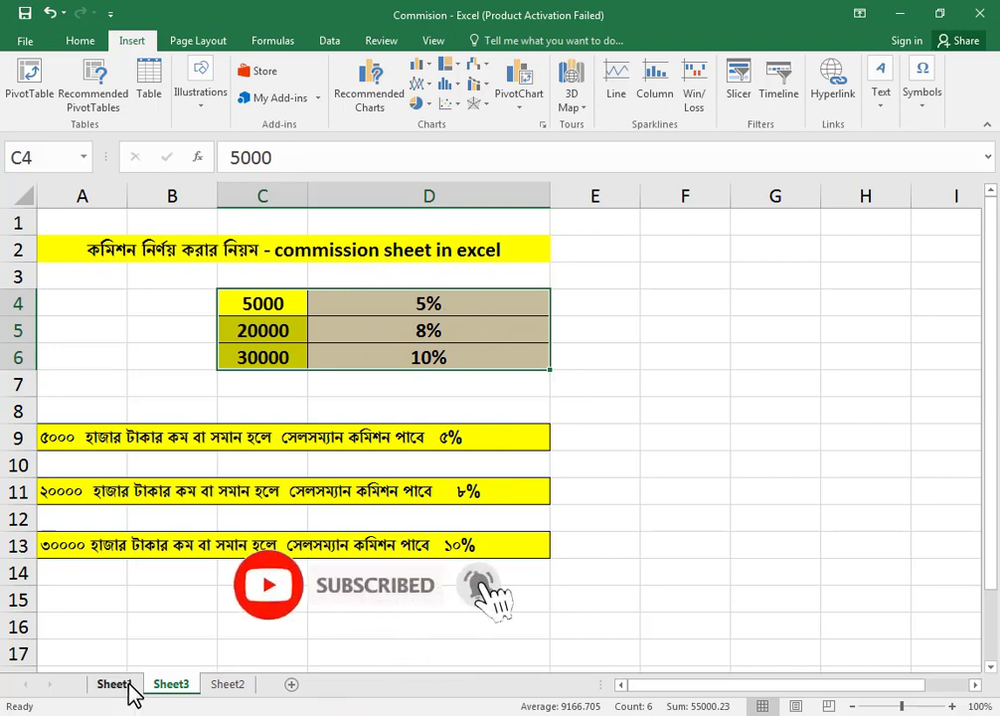
On Sheet1, append ,C2*12% to D2's formula as the above-30000 fallback
{"action": "left_click", "coordinate": [128, 686]}
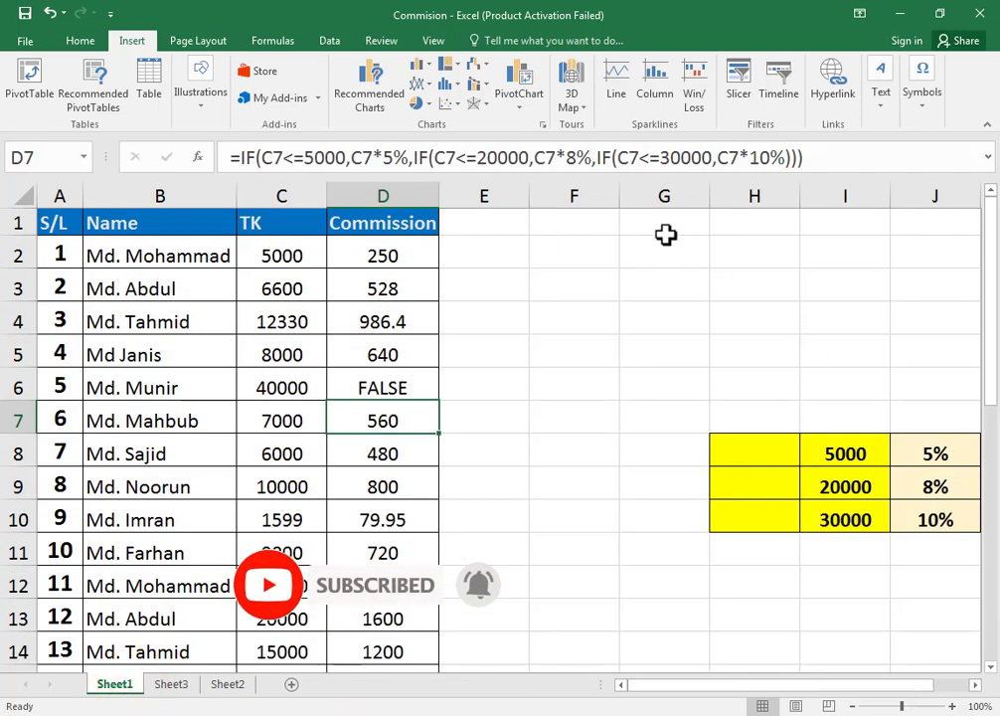
{"action": "left_click", "coordinate": [418, 257]}
{"action": "left_click", "coordinate": [785, 157]}
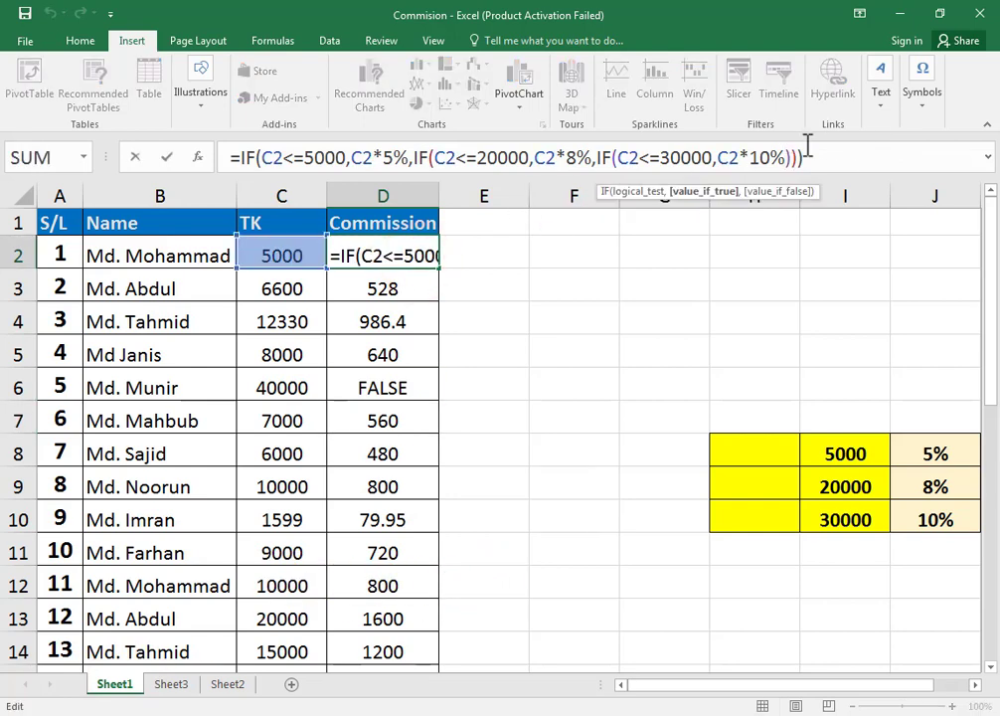
{"action": "type", "text": ","}
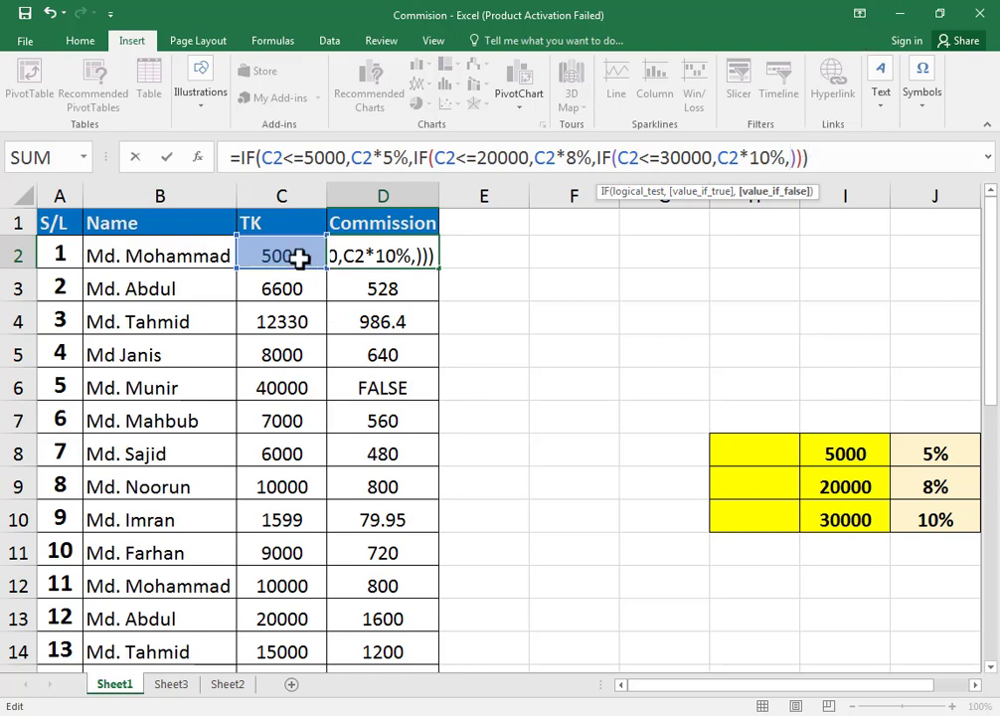
{"action": "left_click", "coordinate": [299, 258]}
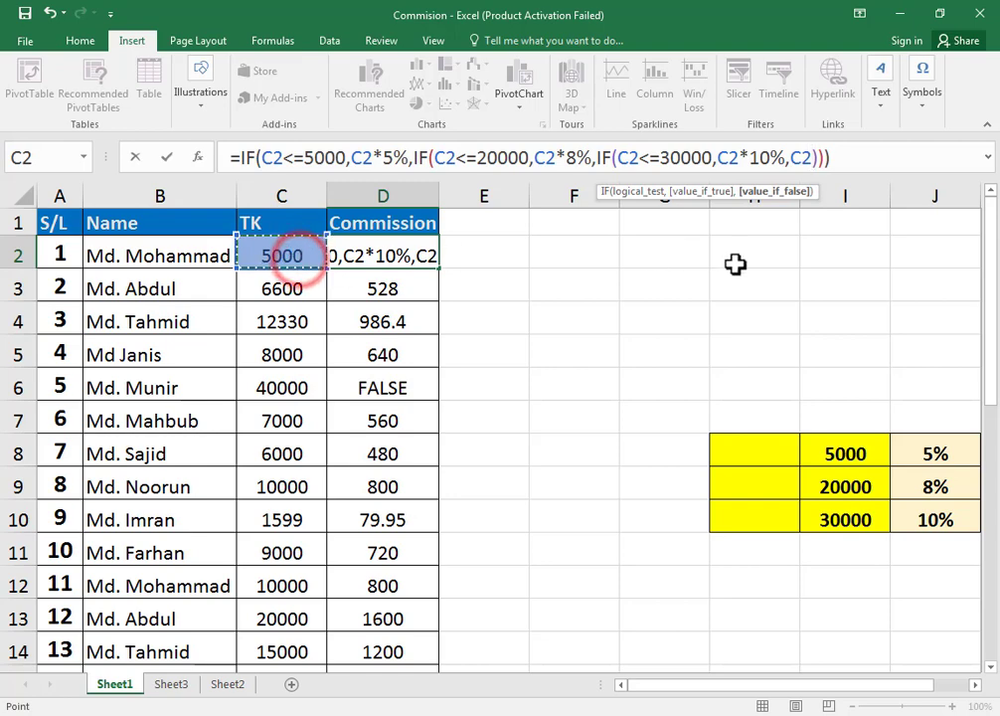
{"action": "type", "text": "*"}
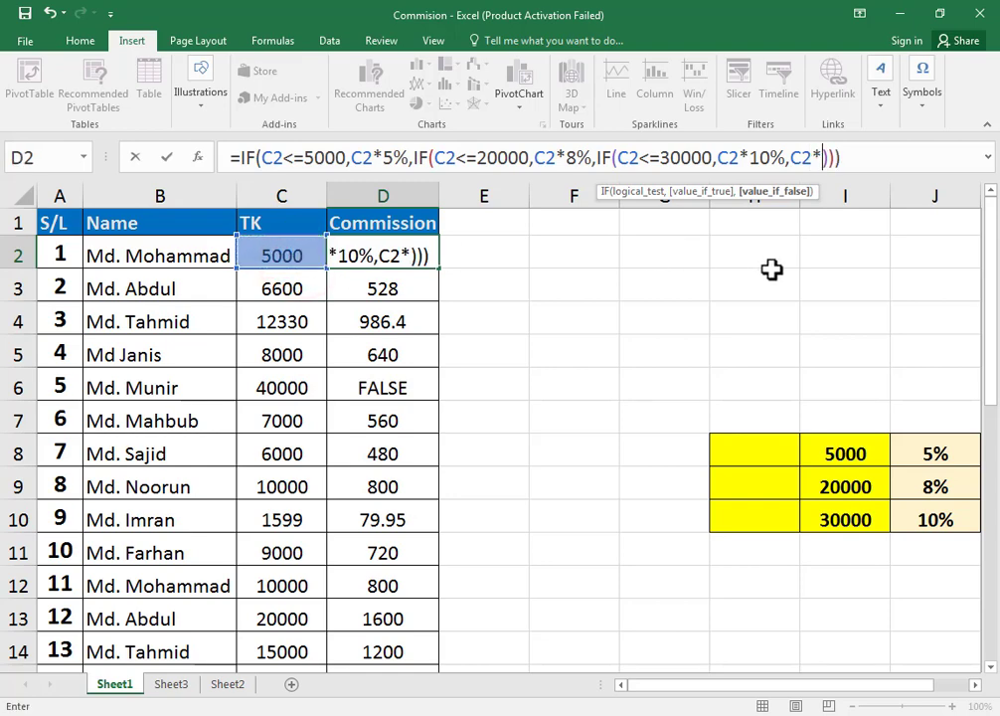
{"action": "type", "text": "12"}
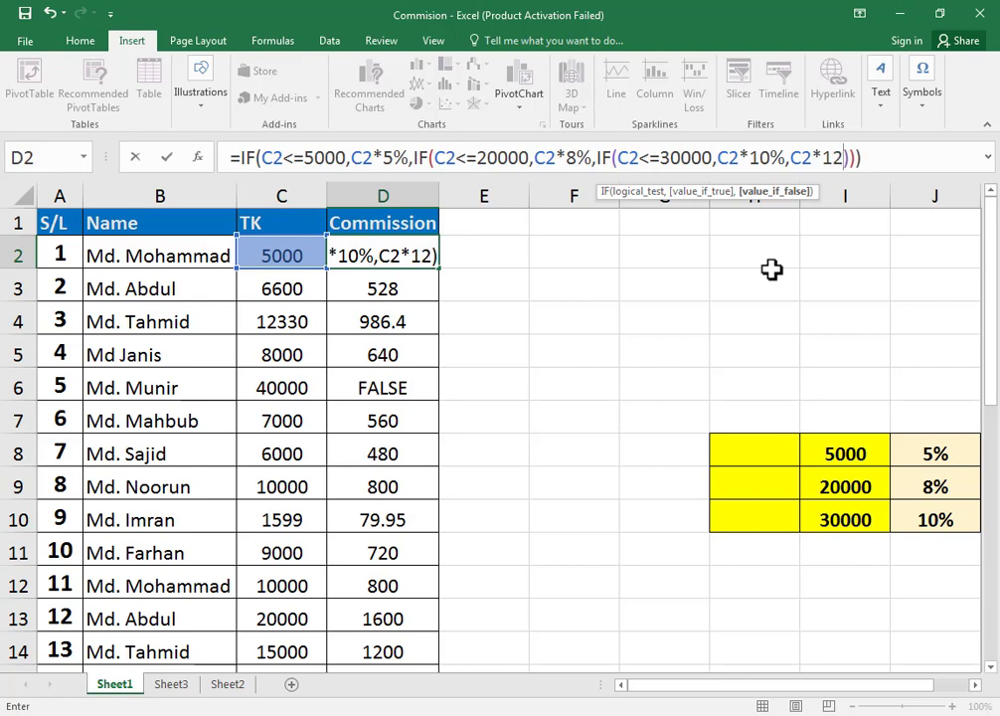
{"action": "type", "text": "%"}
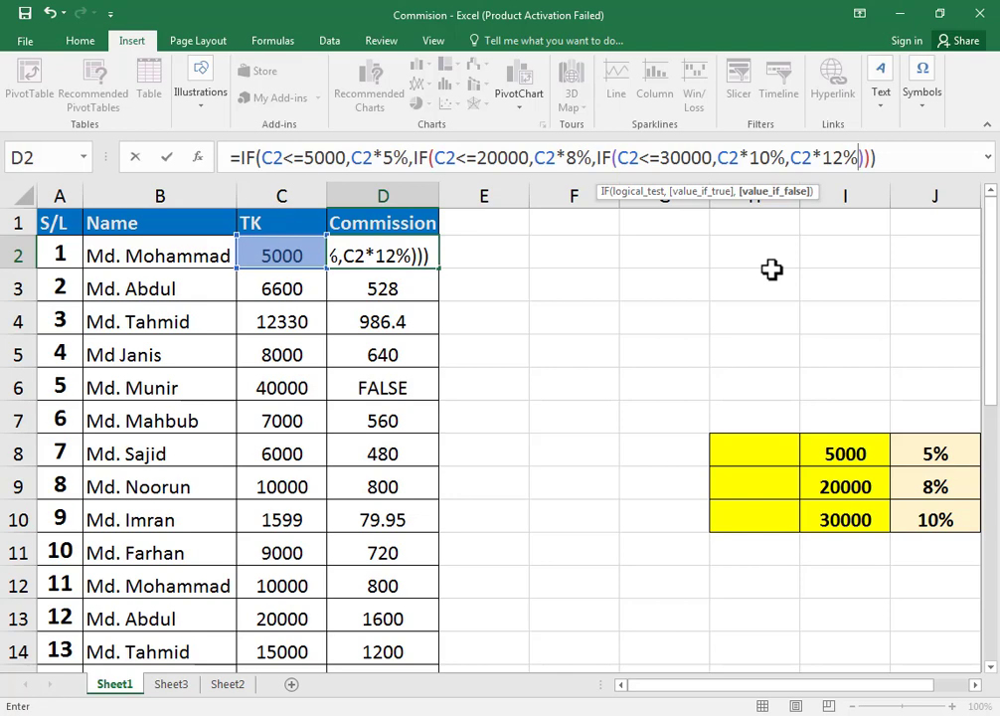
{"action": "key", "text": "Return"}
Fill D2's formula down the Commission column, giving 4800 for 40000 TK
{"action": "left_click", "coordinate": [403, 244]}
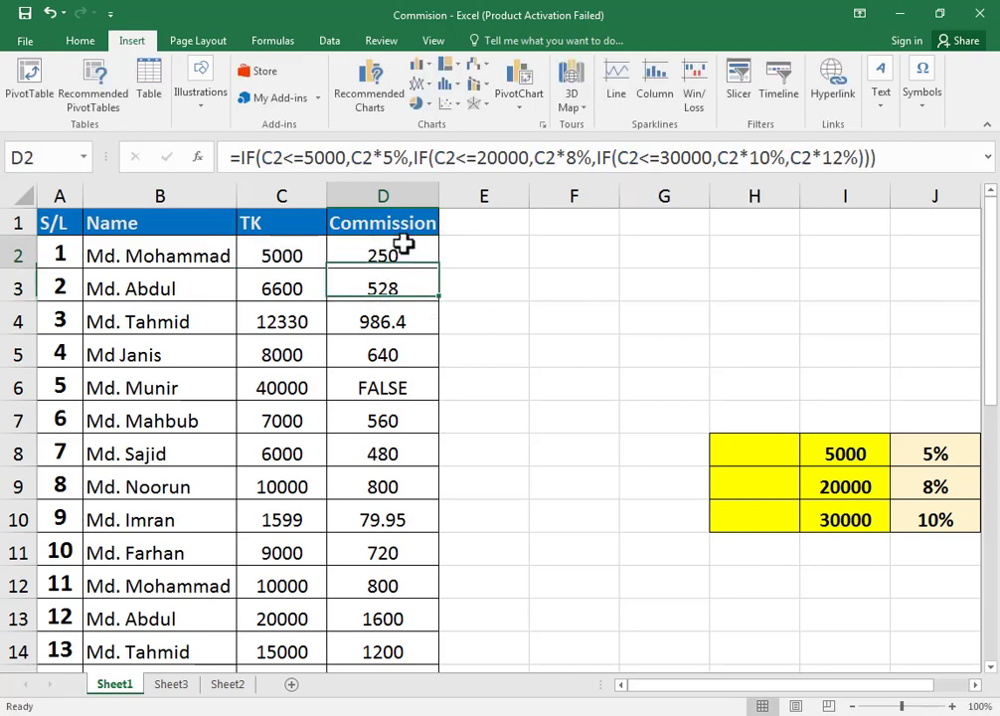
{"action": "left_click_drag", "start_coordinate": [438, 266], "coordinate": [439, 267]}
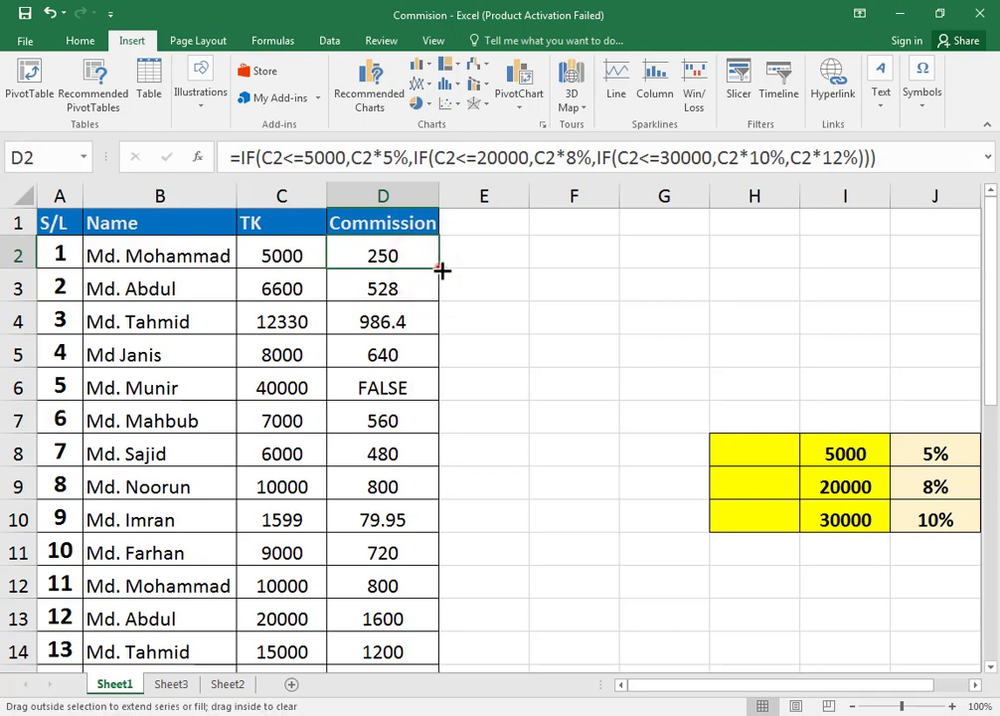
{"action": "double_click", "coordinate": [442, 268]}
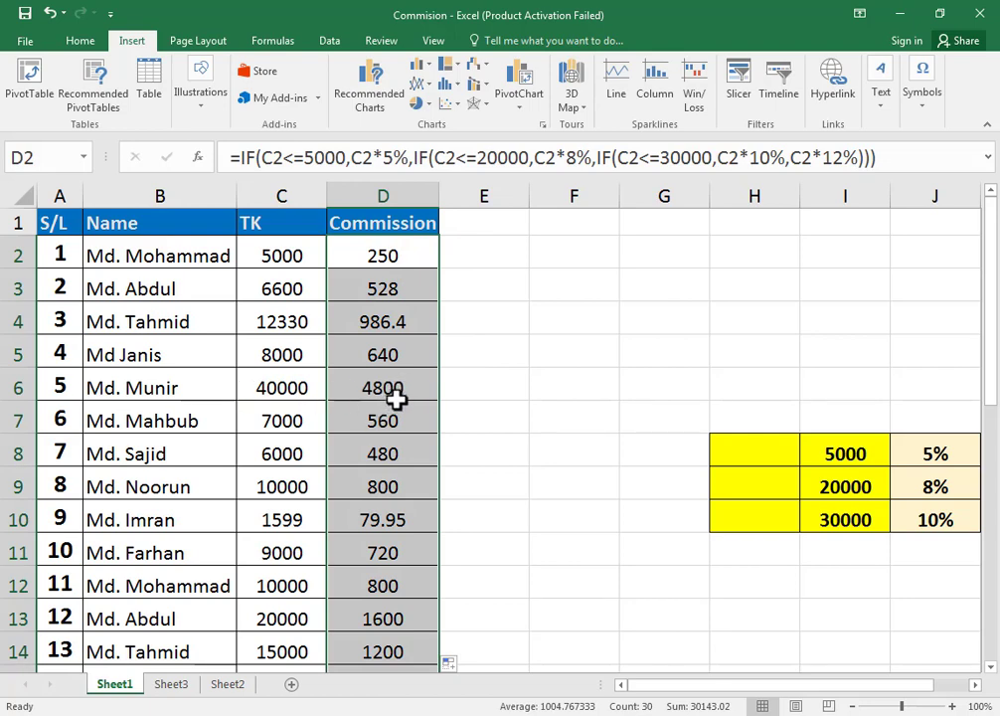
{"action": "scroll", "coordinate": [391, 400], "scroll_direction": "down", "scroll_amount": 3}
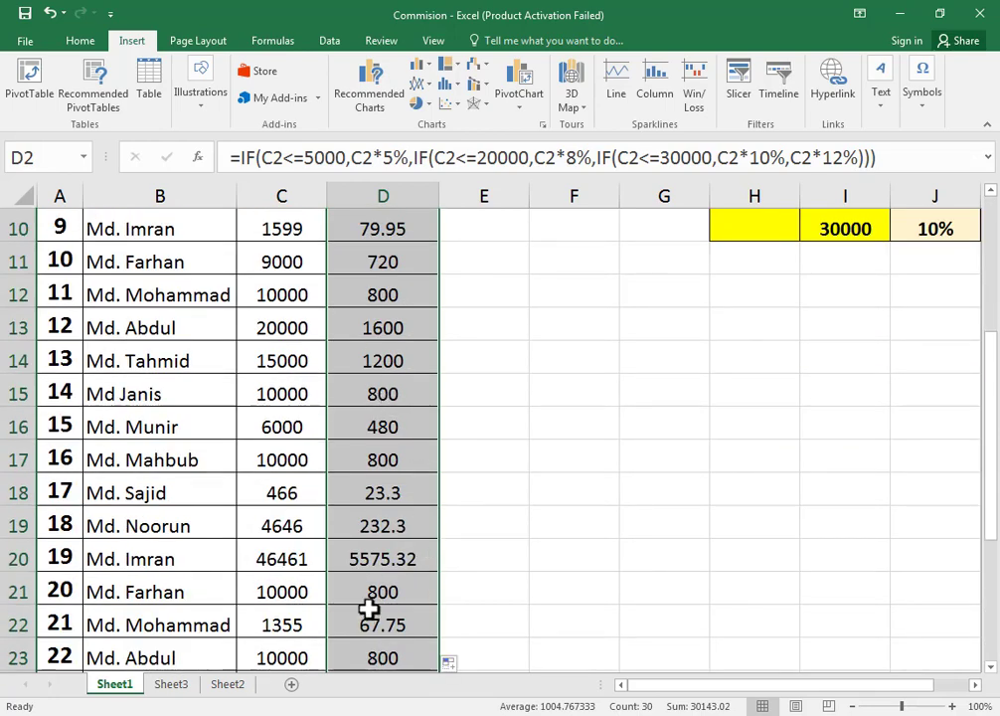
{"action": "scroll", "coordinate": [378, 596], "scroll_direction": "down", "scroll_amount": 1}
{"action": "scroll", "coordinate": [574, 624], "scroll_direction": "up", "scroll_amount": 2}
{"action": "scroll", "coordinate": [574, 623], "scroll_direction": "up", "scroll_amount": 2}
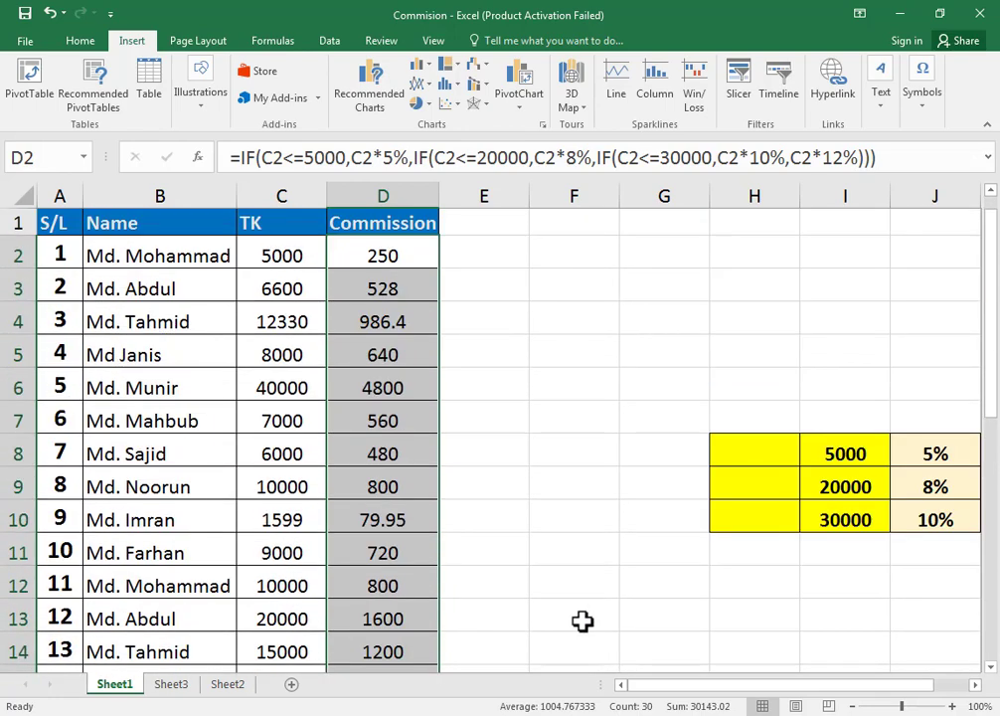